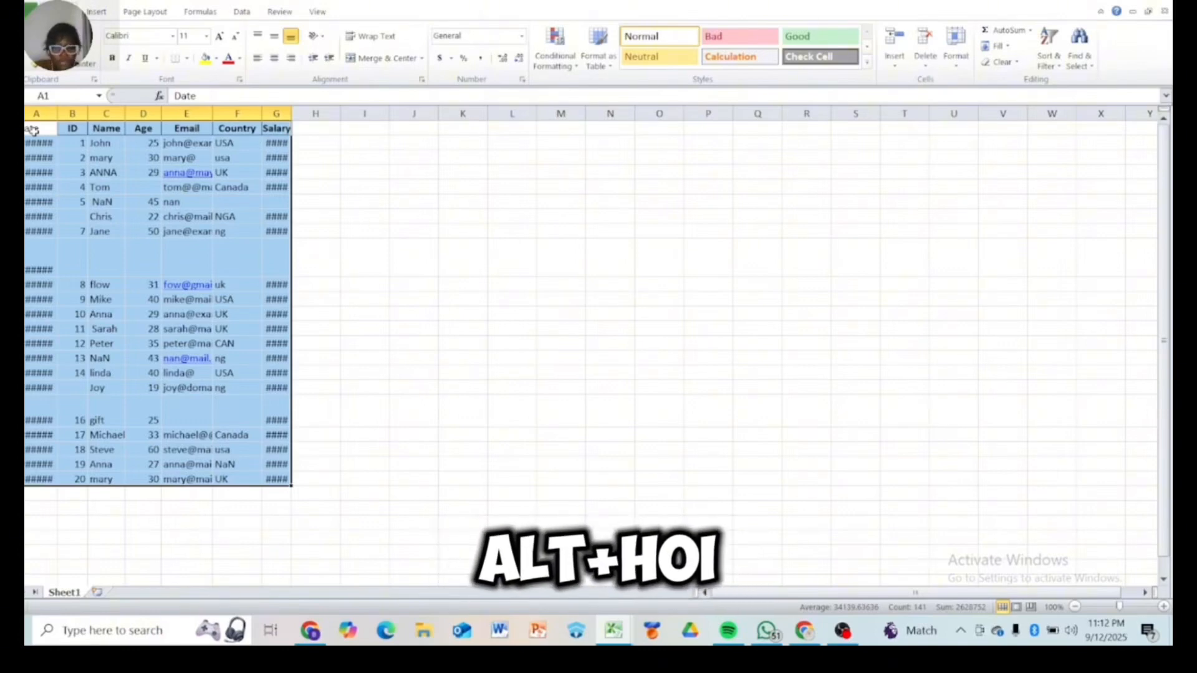
# AutoFit the column widths of the selected table
pyautogui.hotkey('alt', 'h')
pyautogui.press('o')
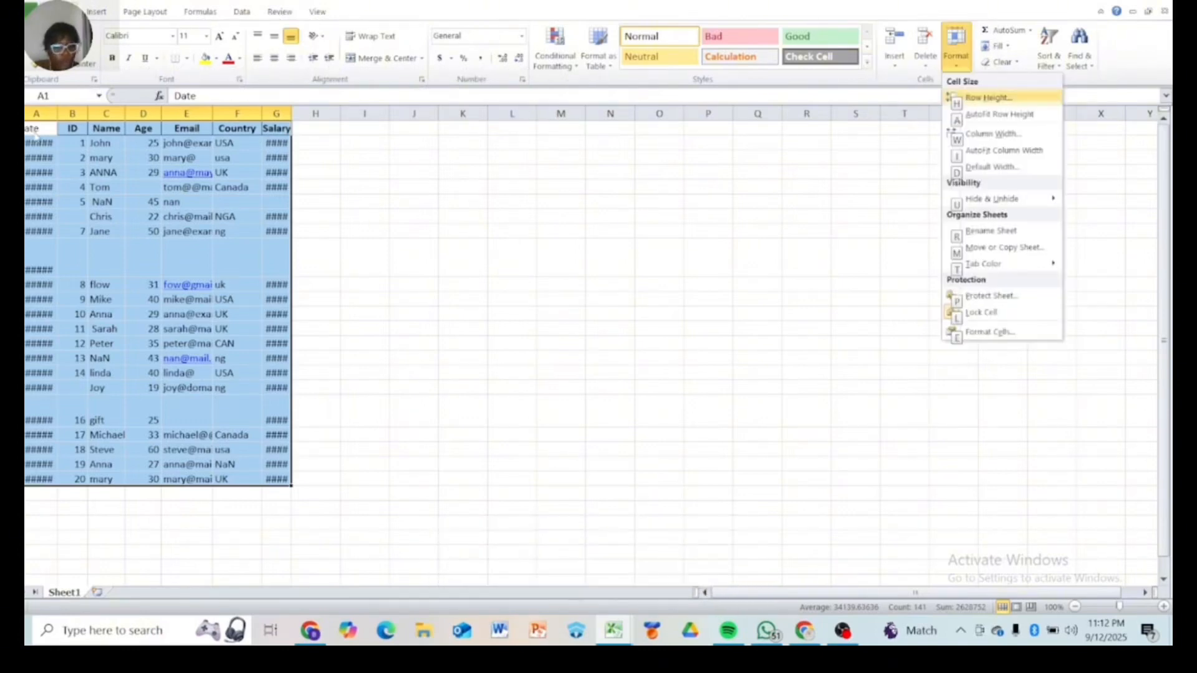
pyautogui.press('i')
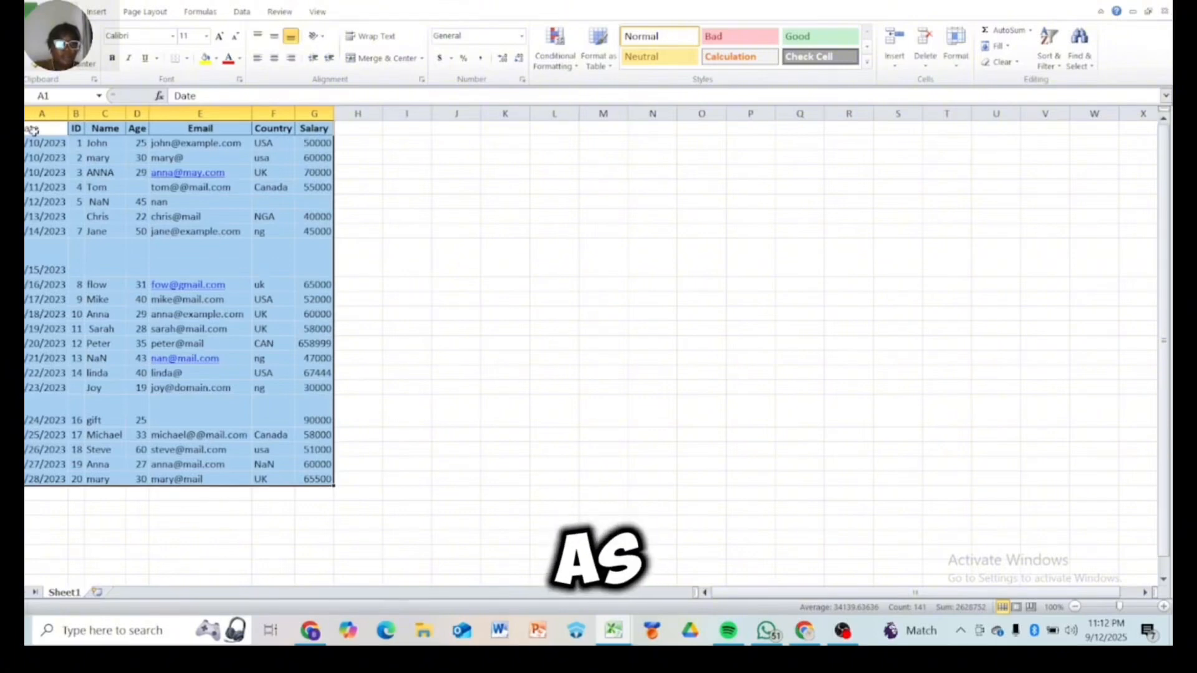
# Select the whole data range and AutoFit its row heights
pyautogui.click(50, 156)
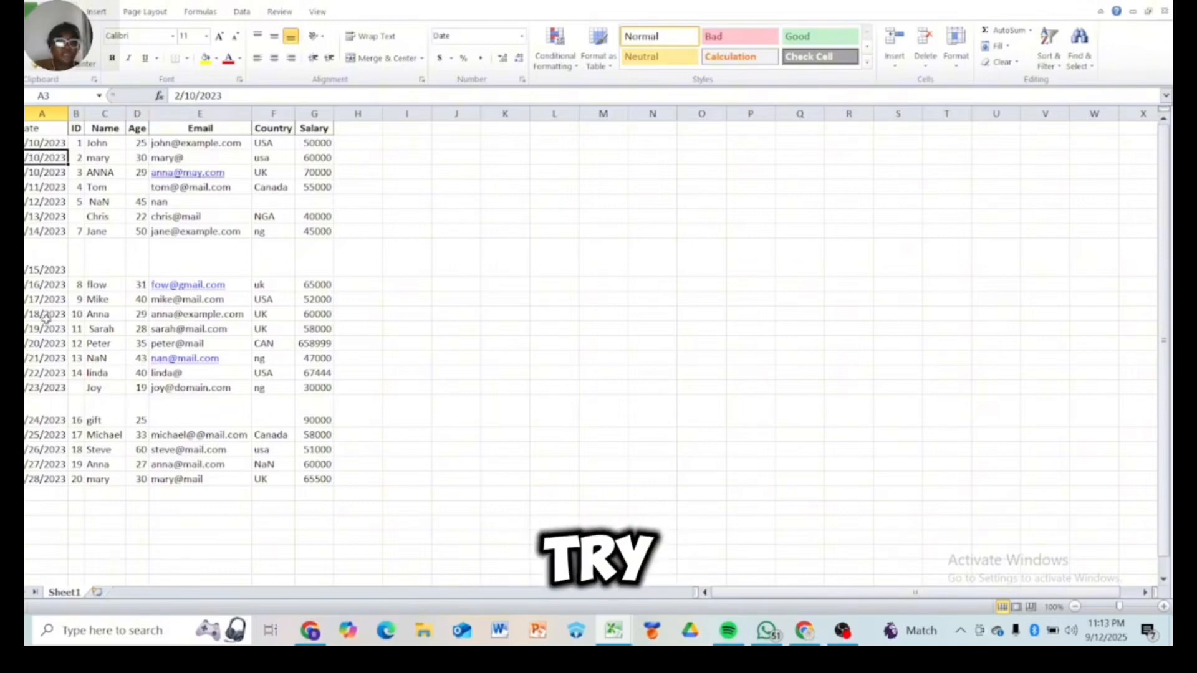
pyautogui.click(27, 142)
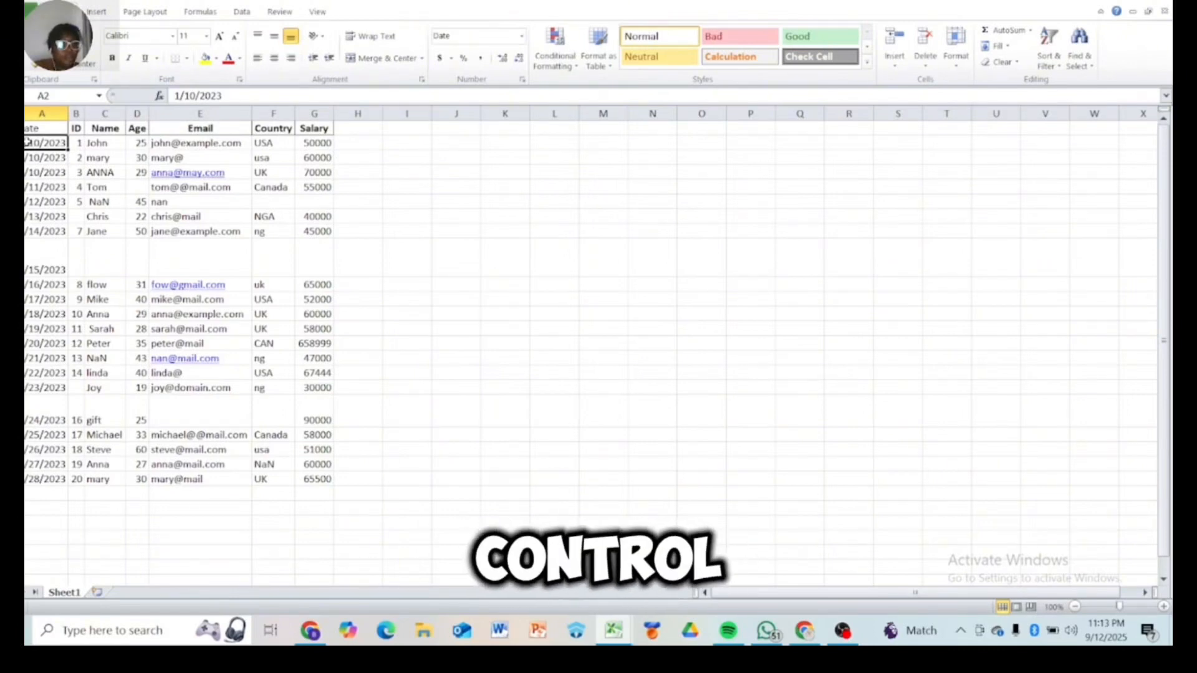
pyautogui.hotkey('ctrl', 'a')
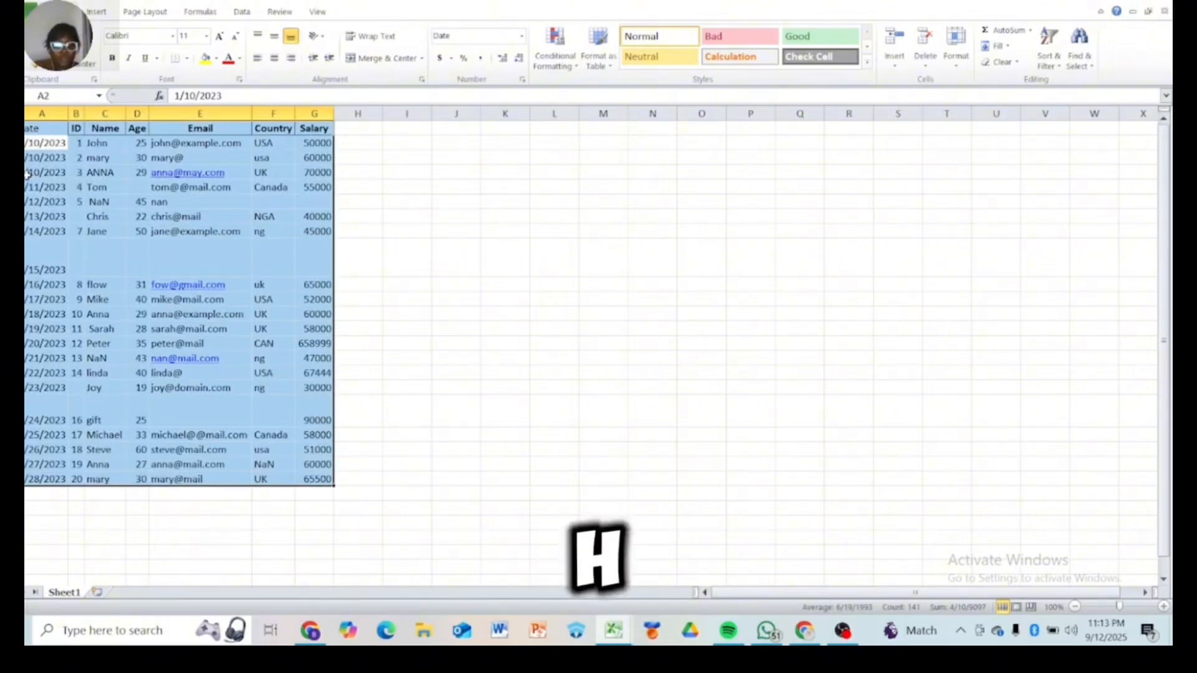
pyautogui.hotkey('alt', 'h')
pyautogui.press('o')
pyautogui.press('a')
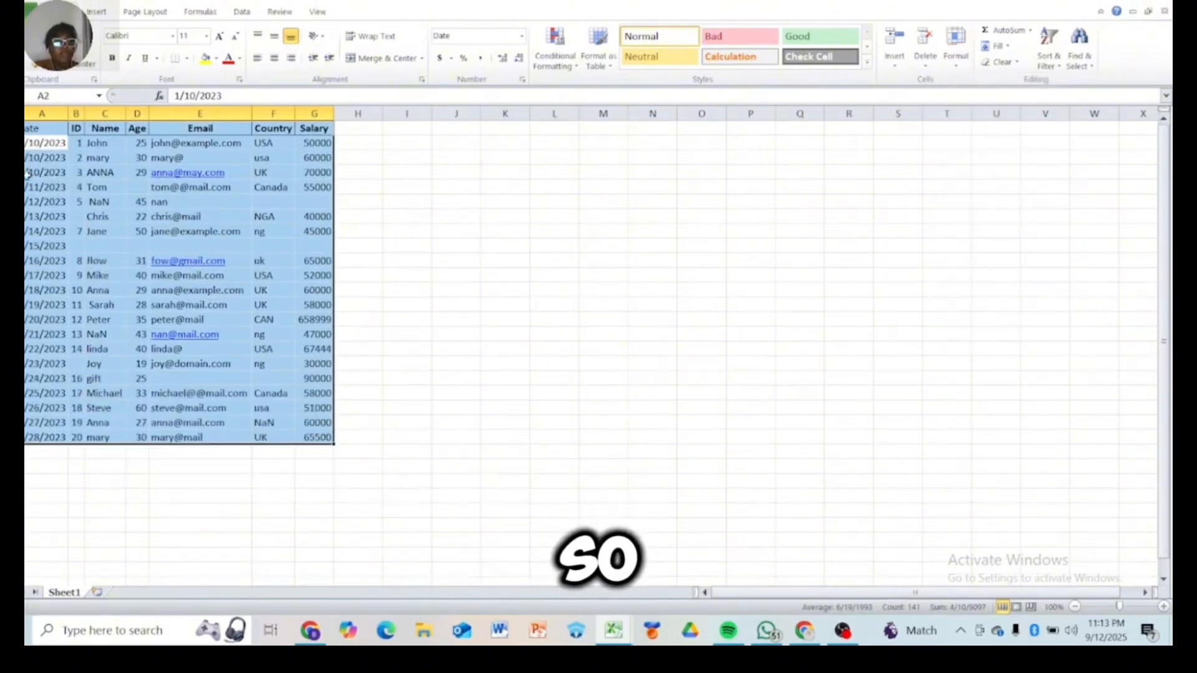
# Insert a new blank column before the Age column
pyautogui.click(146, 457)
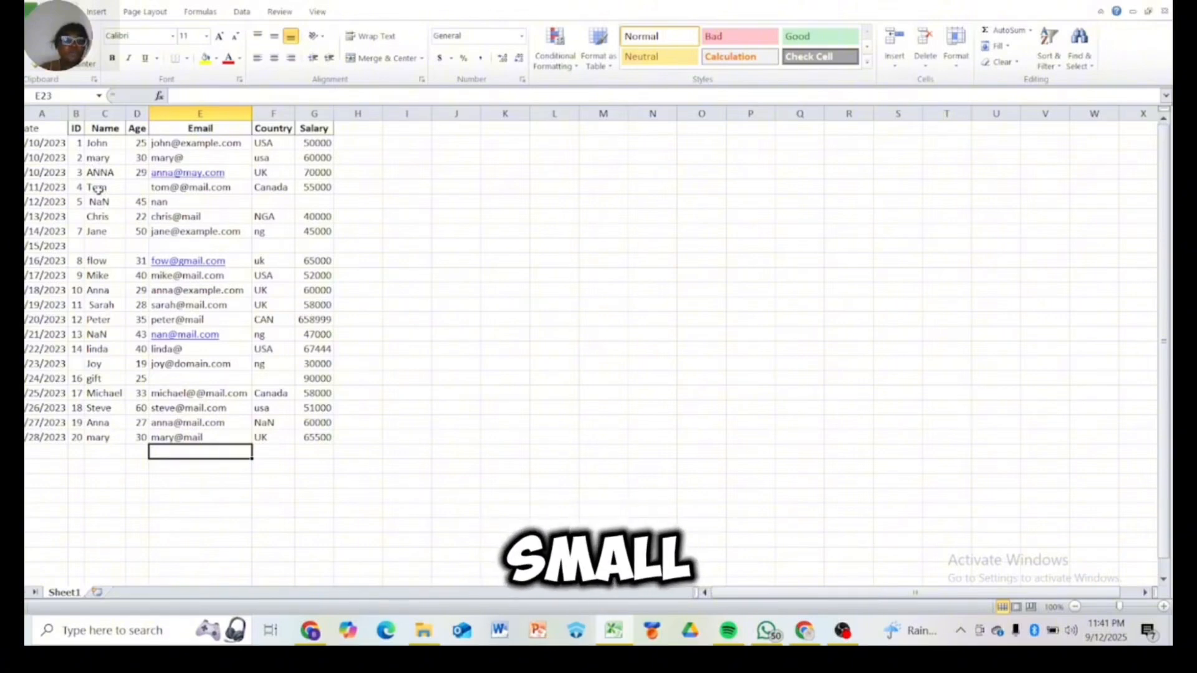
pyautogui.click(133, 113)
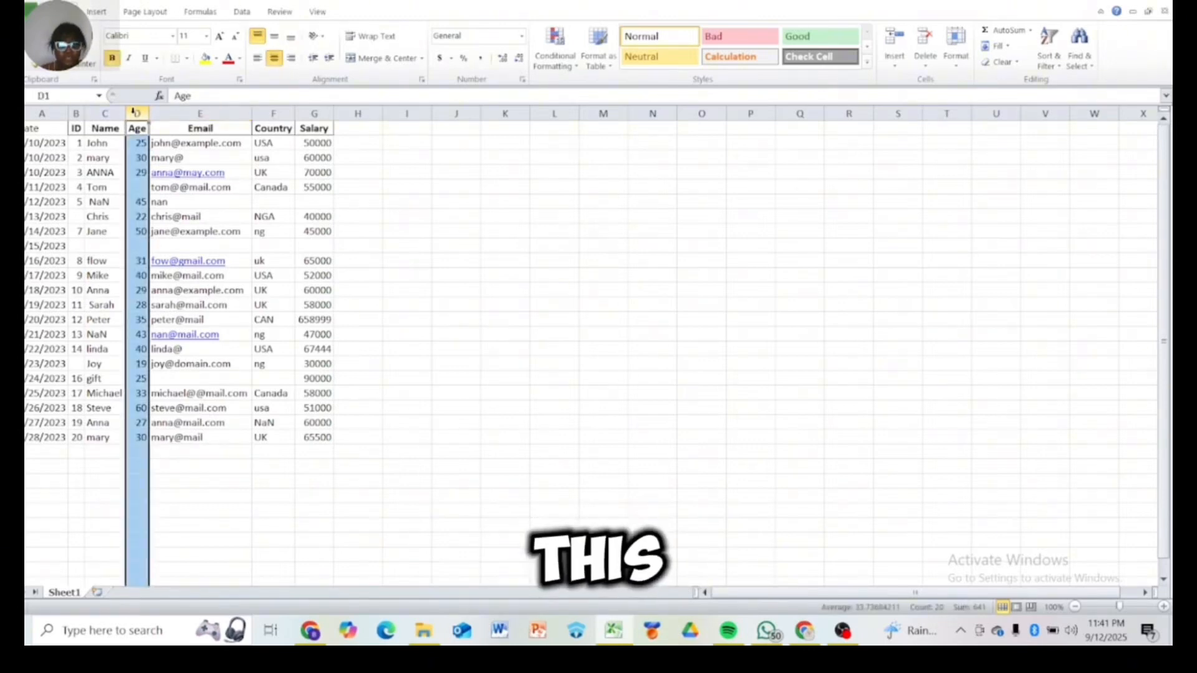
pyautogui.rightClick(135, 113)
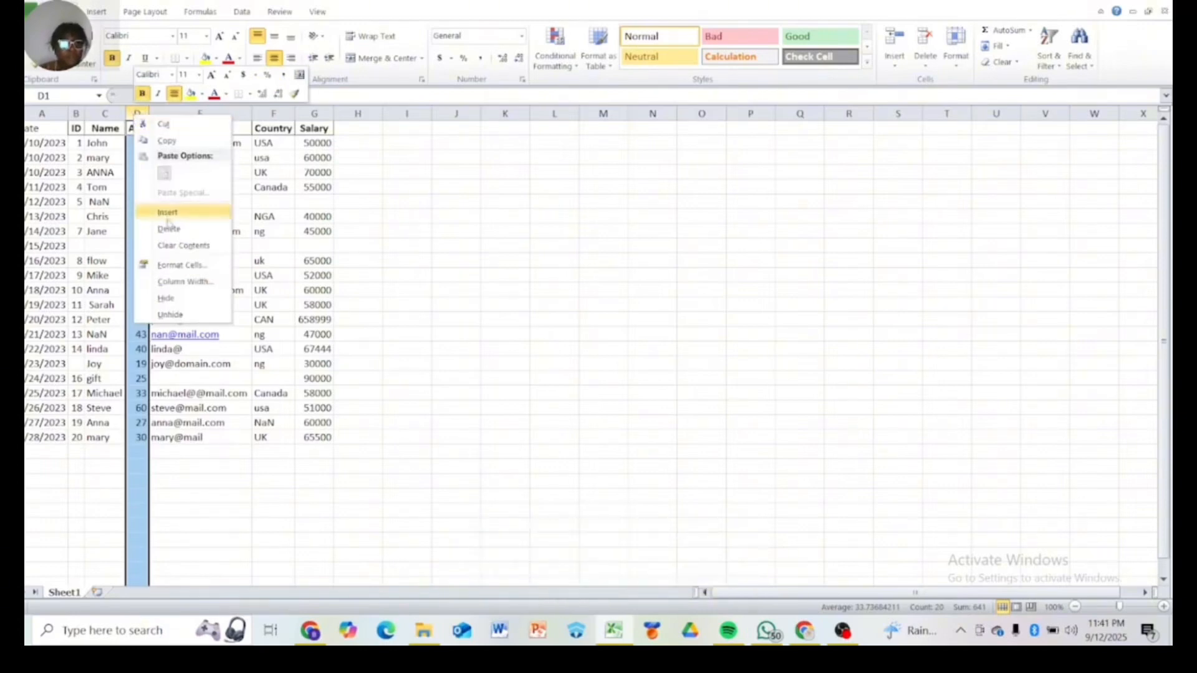
pyautogui.click(168, 215)
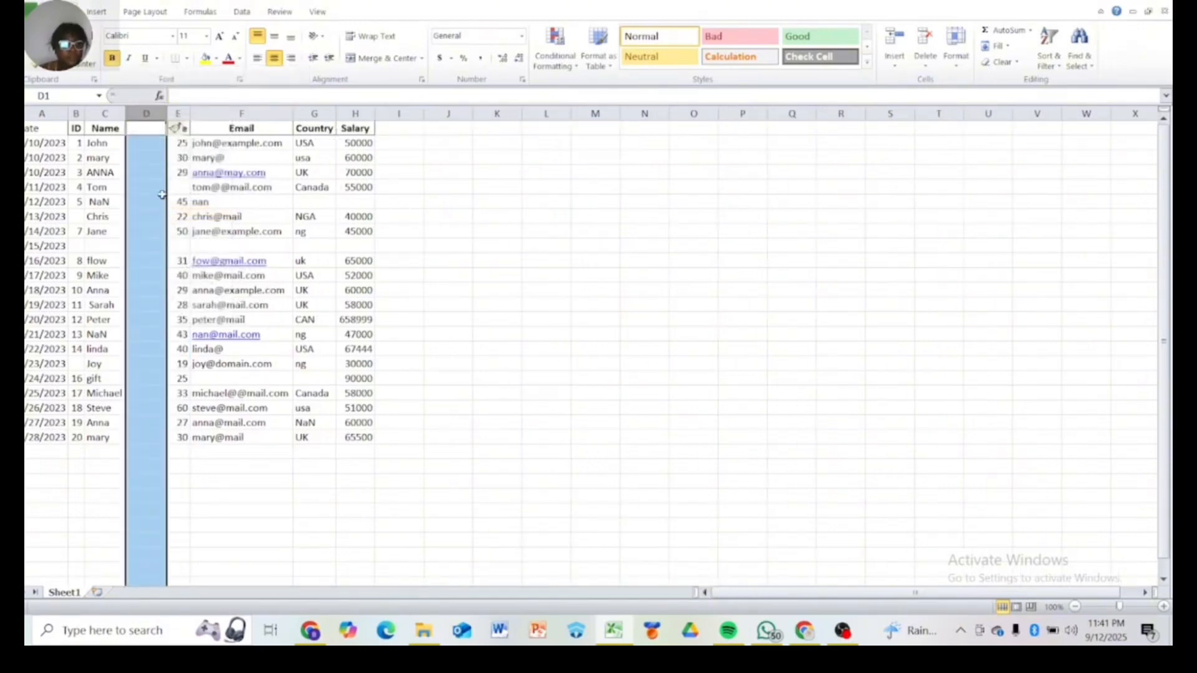
# Enter the header Name in the new column's first cell
pyautogui.click(141, 129)
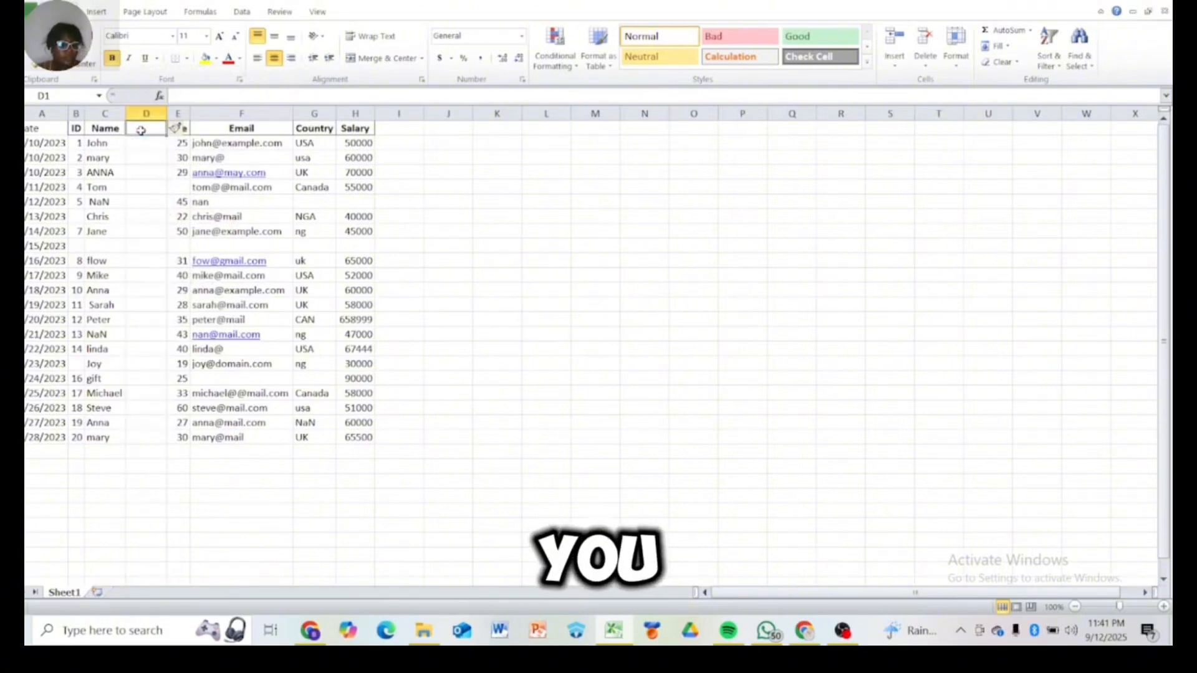
pyautogui.write('na')
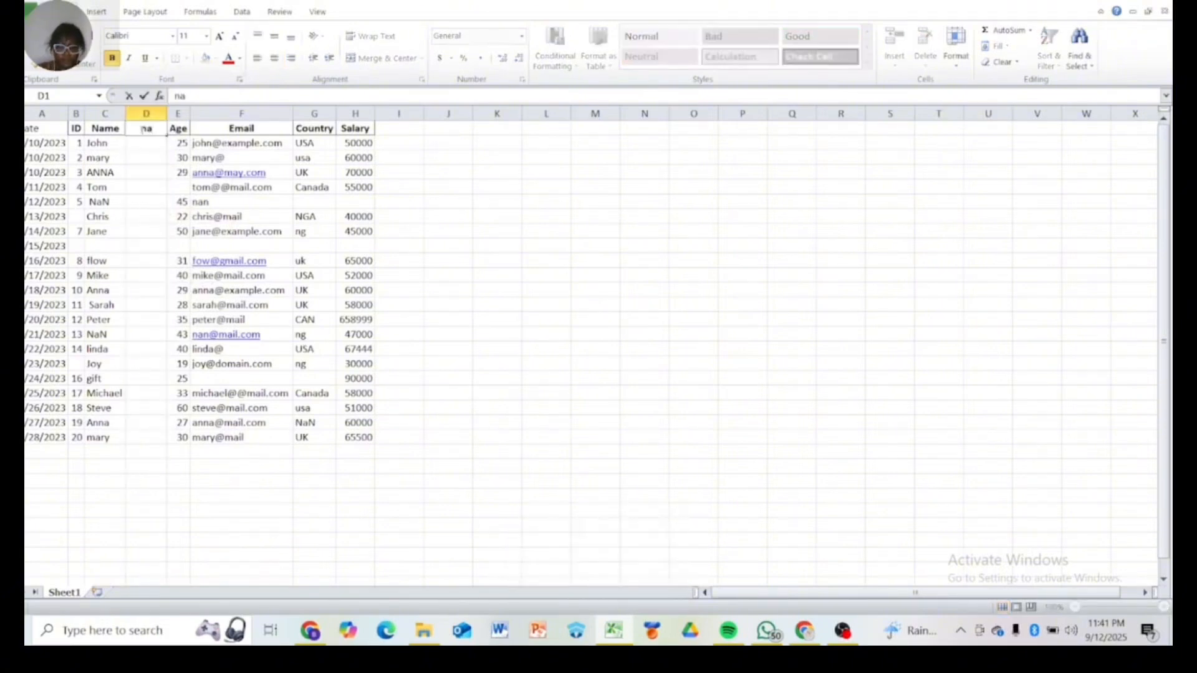
pyautogui.press('BackSpace')
pyautogui.press('BackSpace')
pyautogui.write('N')
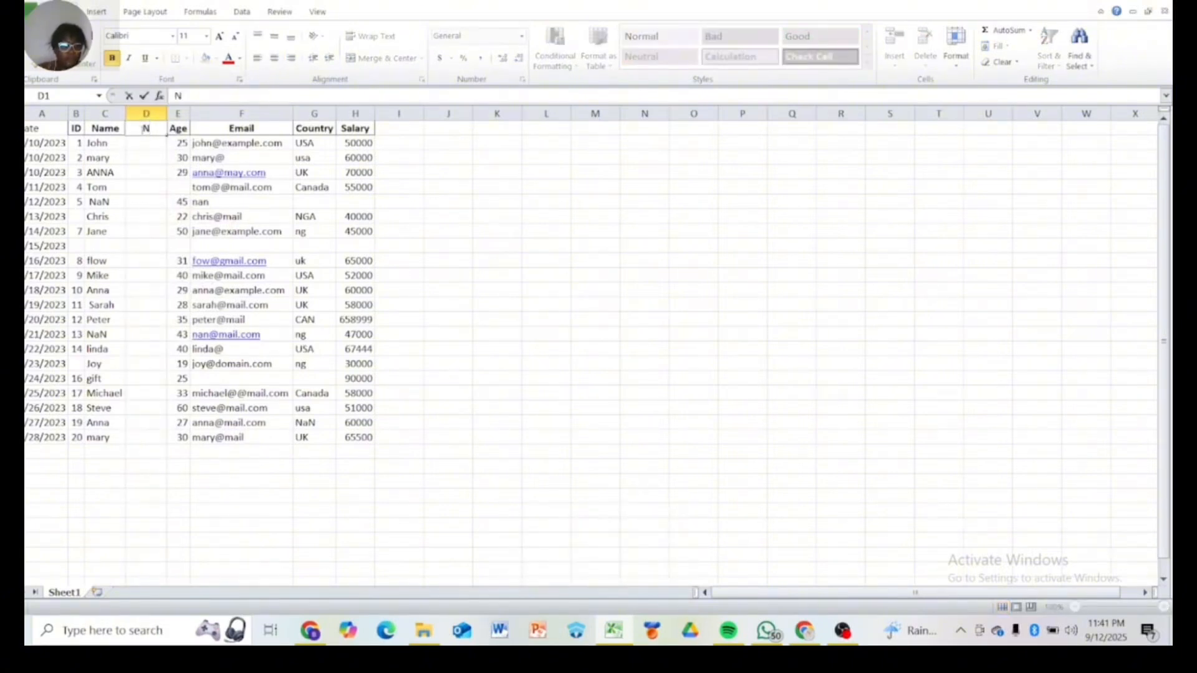
pyautogui.write('ame')
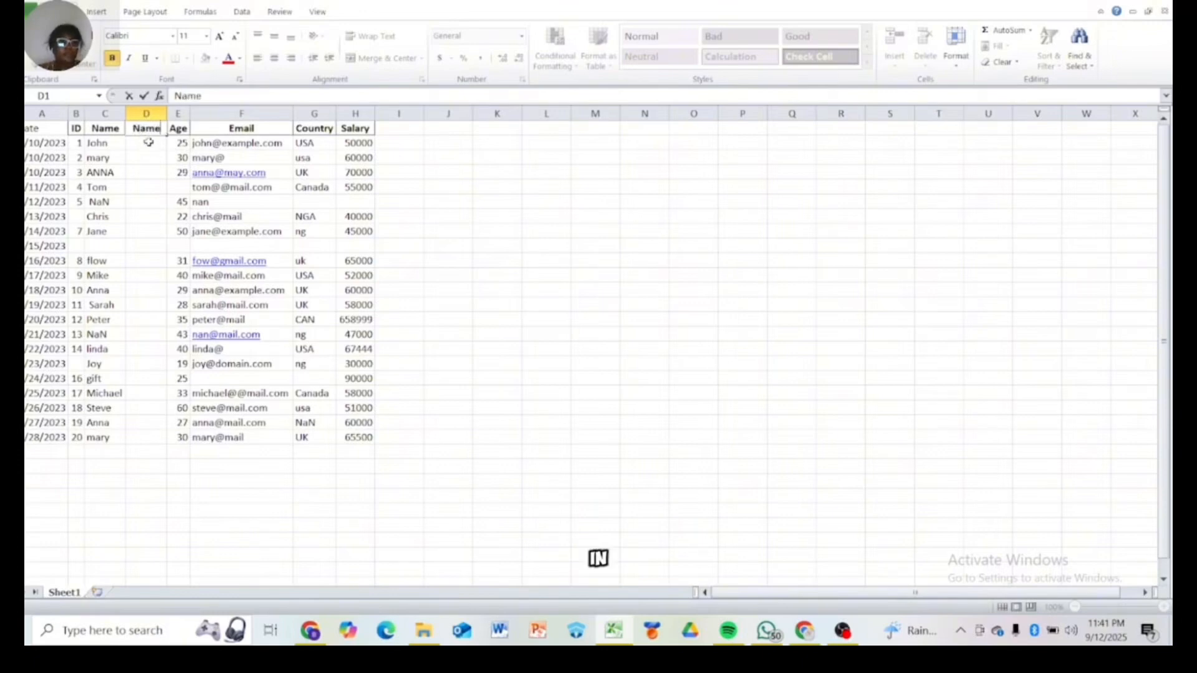
pyautogui.press('Return')
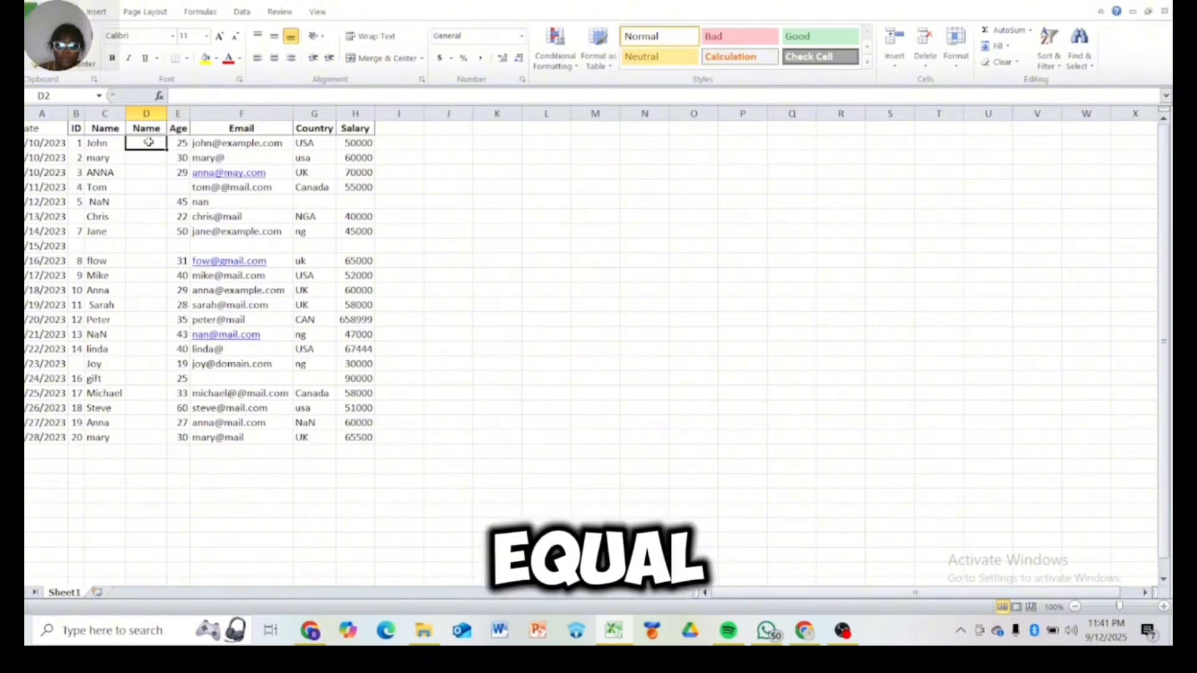
# Enter the formula =TRIM(PROPER(C2)) in cell D2 to clean the first name
pyautogui.write('=')
pyautogui.press('Escape')
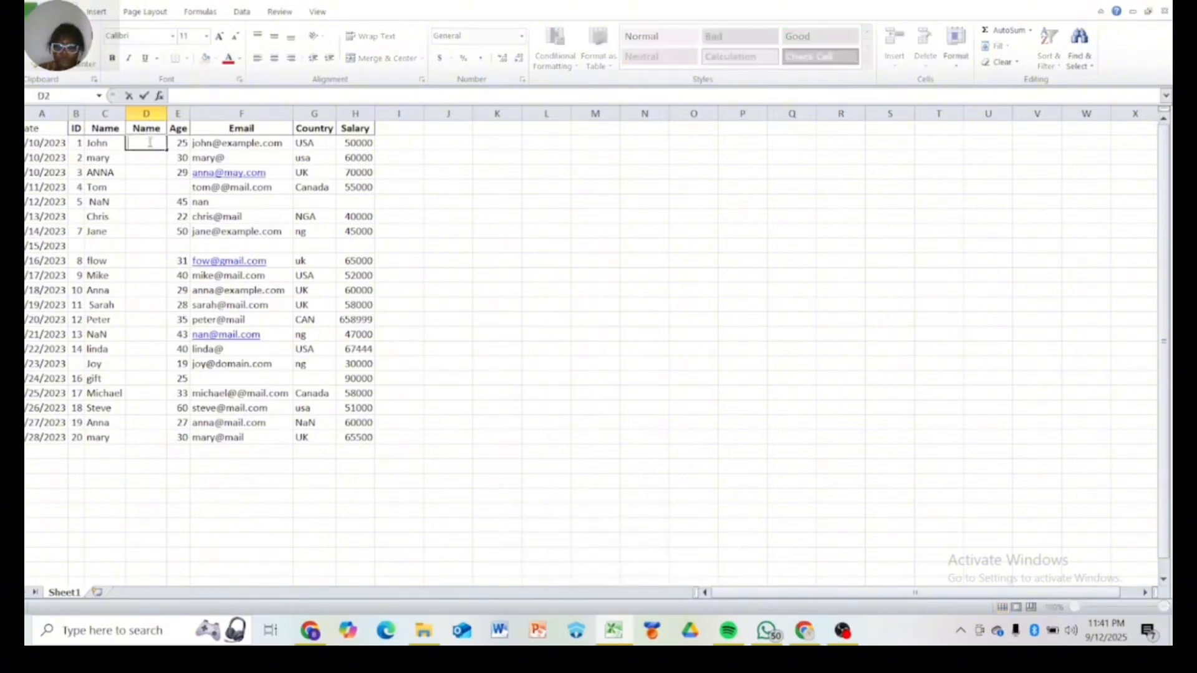
pyautogui.write('=')
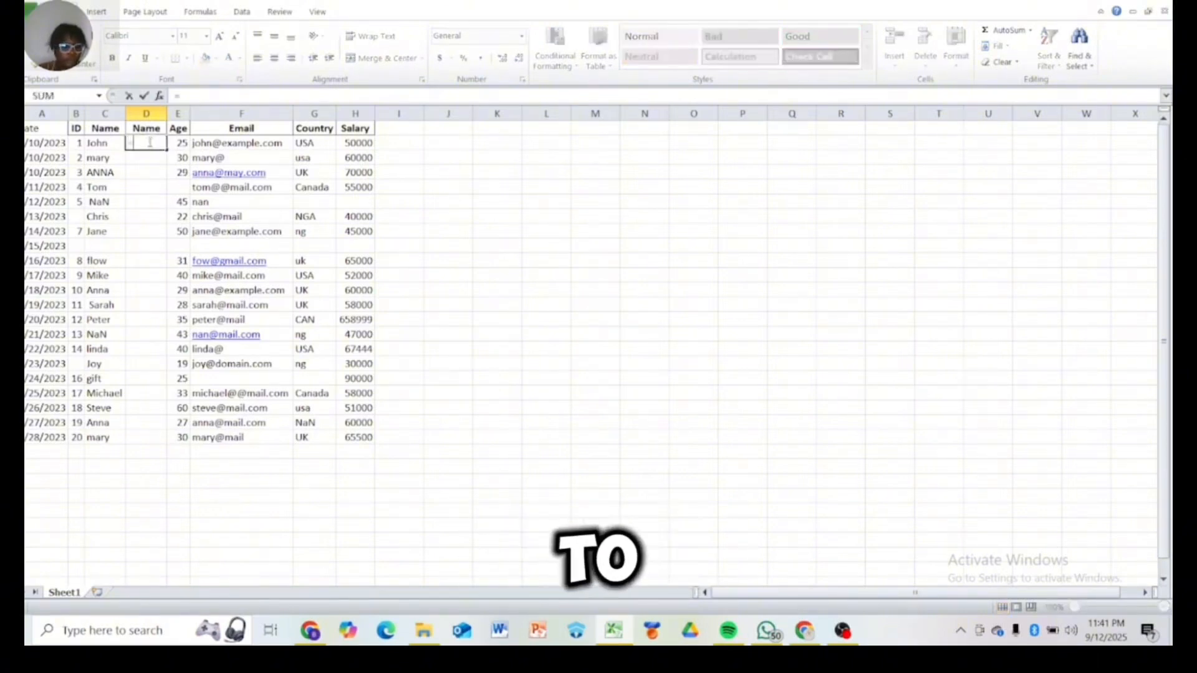
pyautogui.write('t')
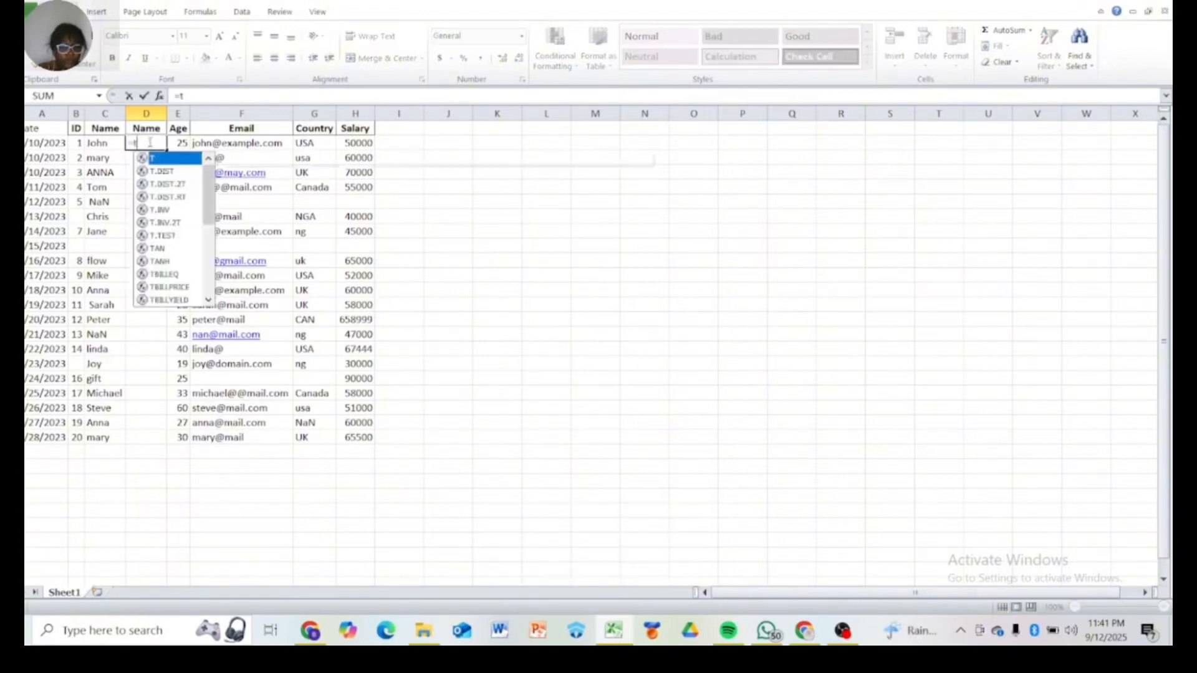
pyautogui.write('ri')
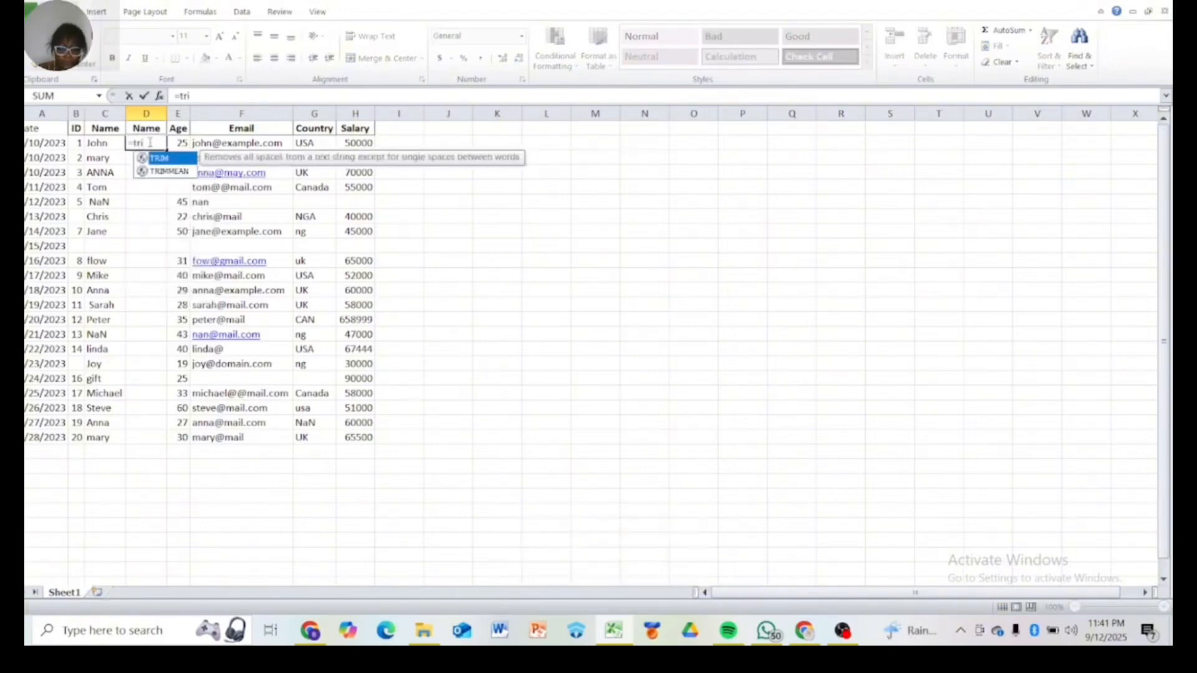
pyautogui.write('m')
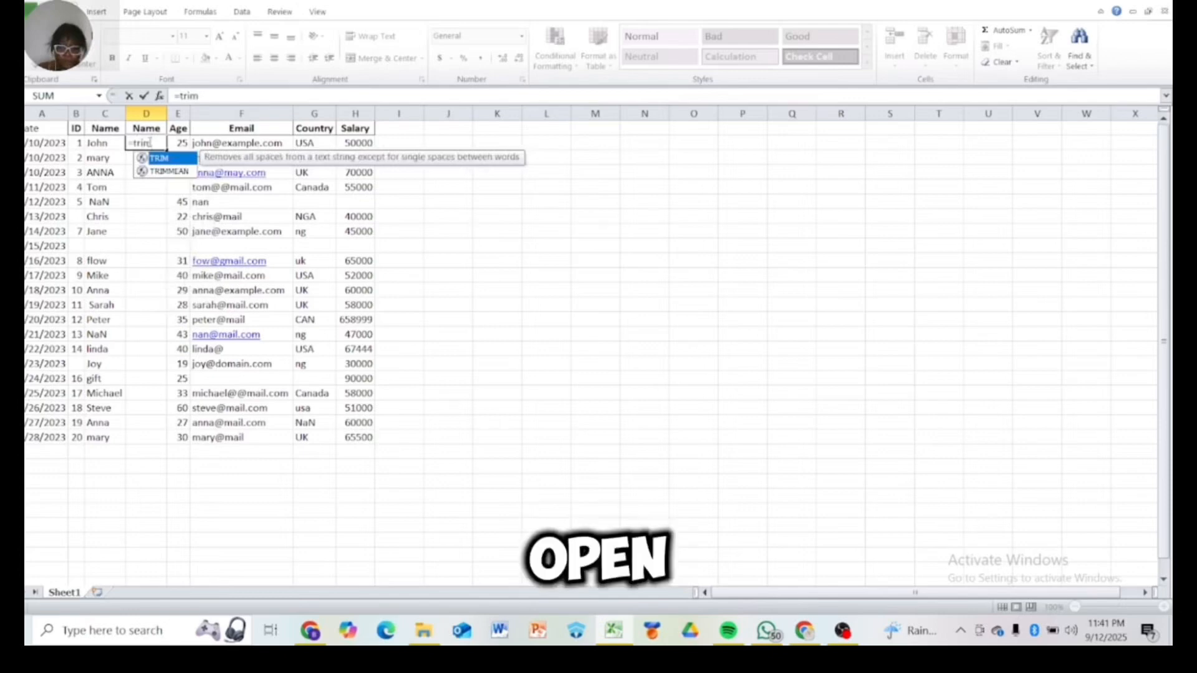
pyautogui.write('(pro')
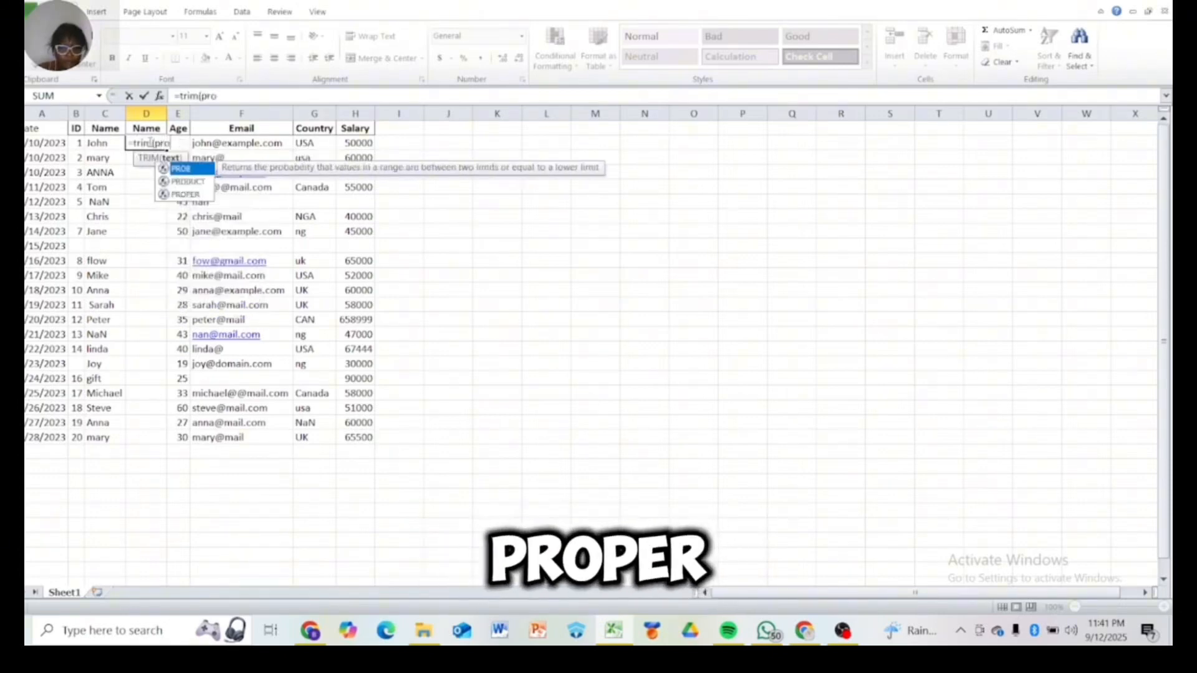
pyautogui.write('per')
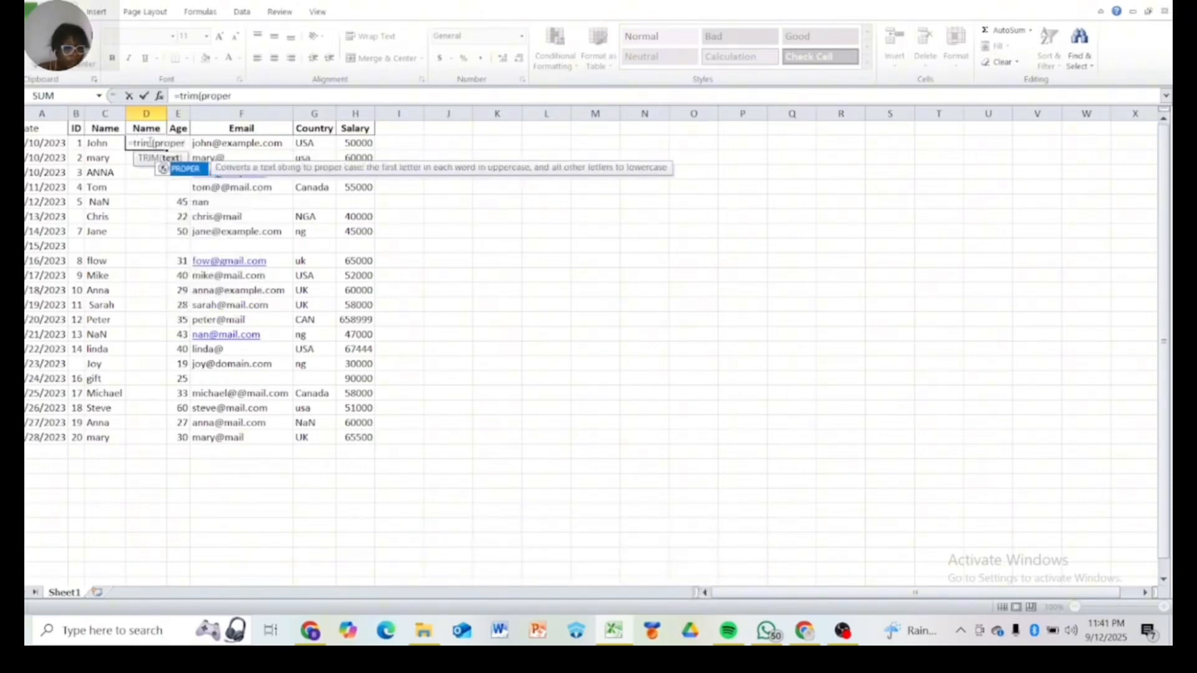
pyautogui.write('(')
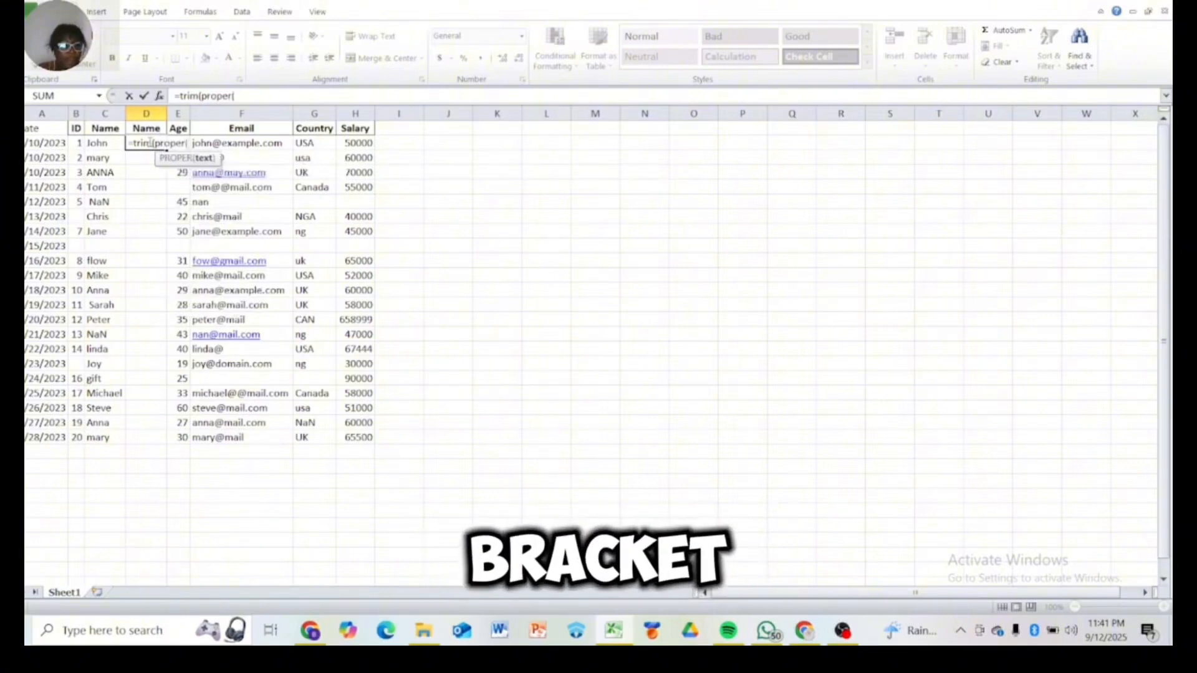
pyautogui.write('c')
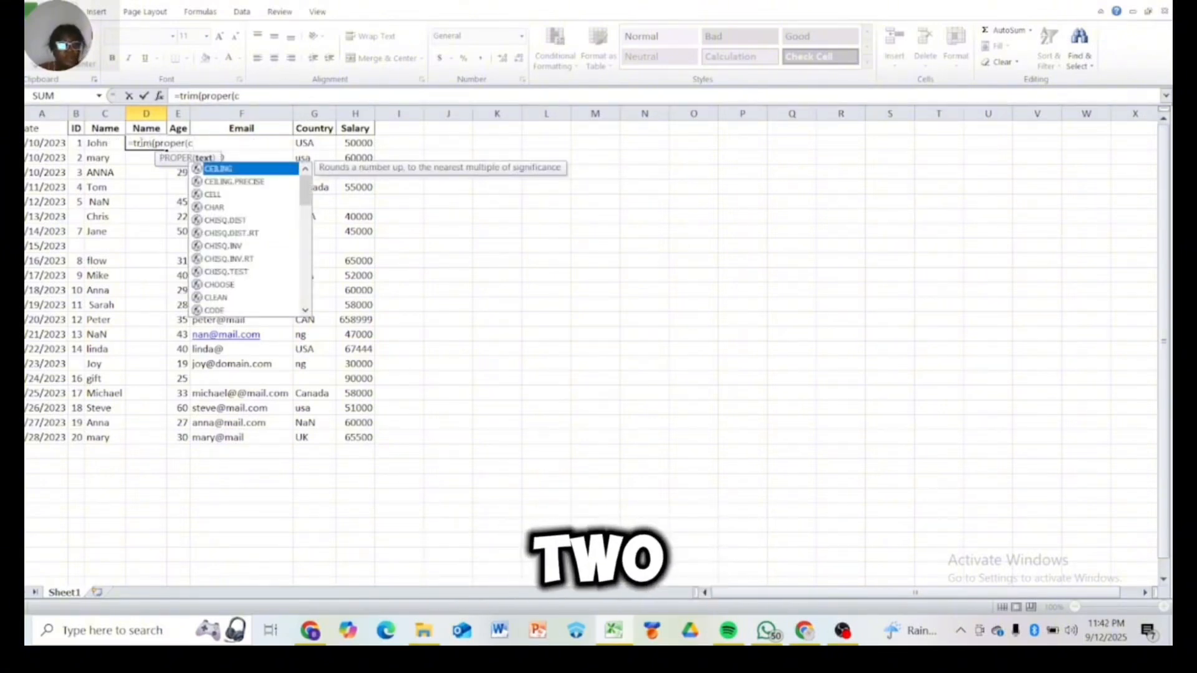
pyautogui.write('2')
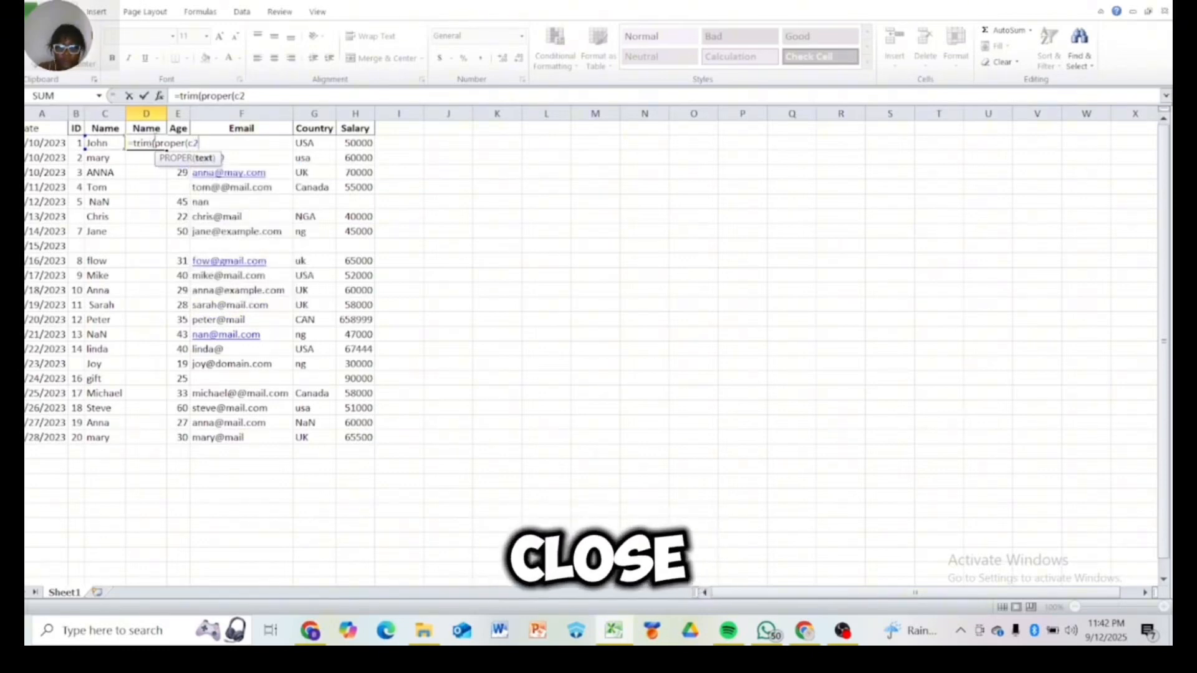
pyautogui.write(')')
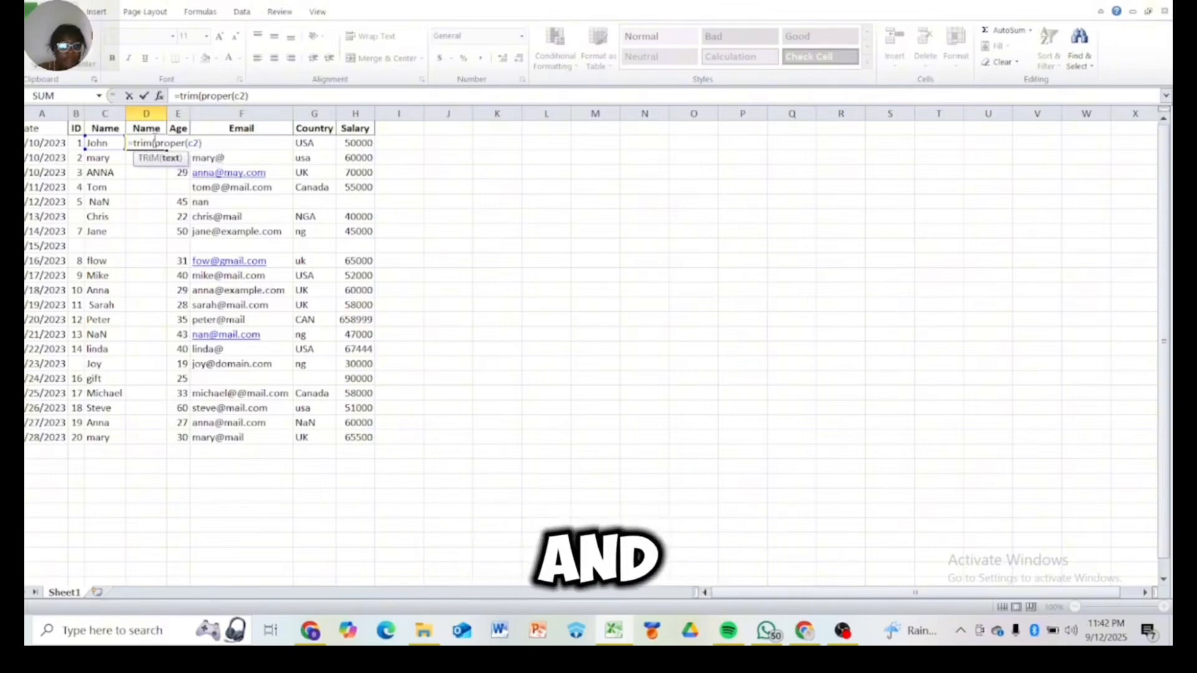
pyautogui.write(')')
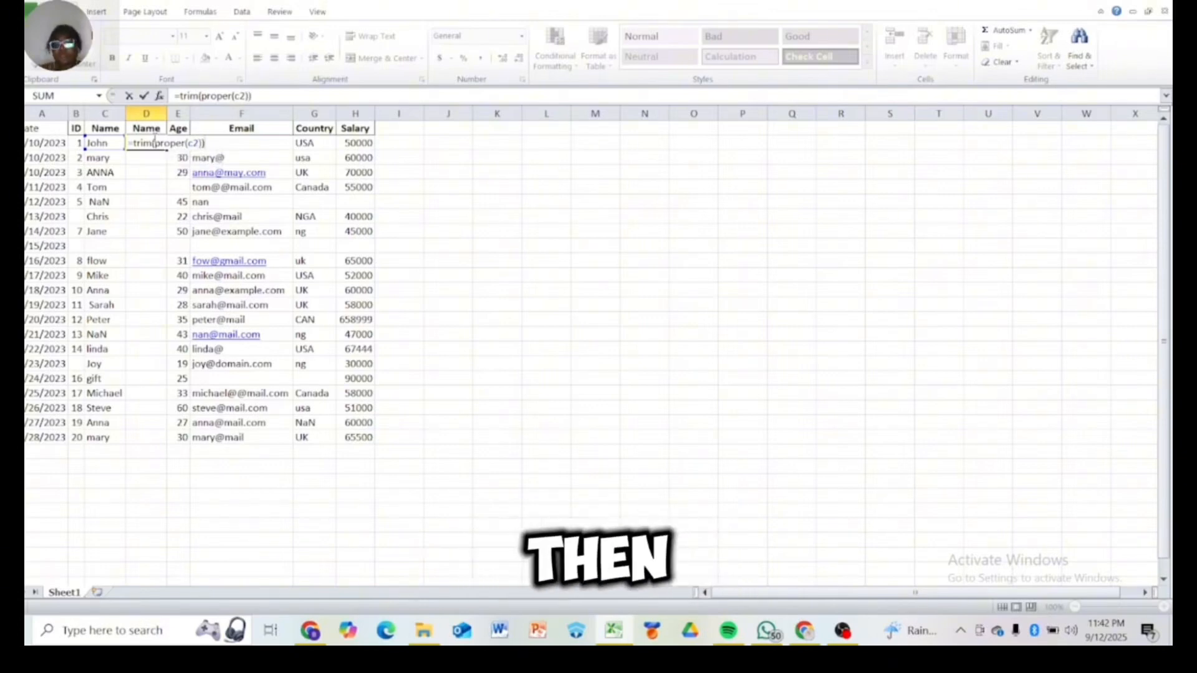
pyautogui.press('Return')
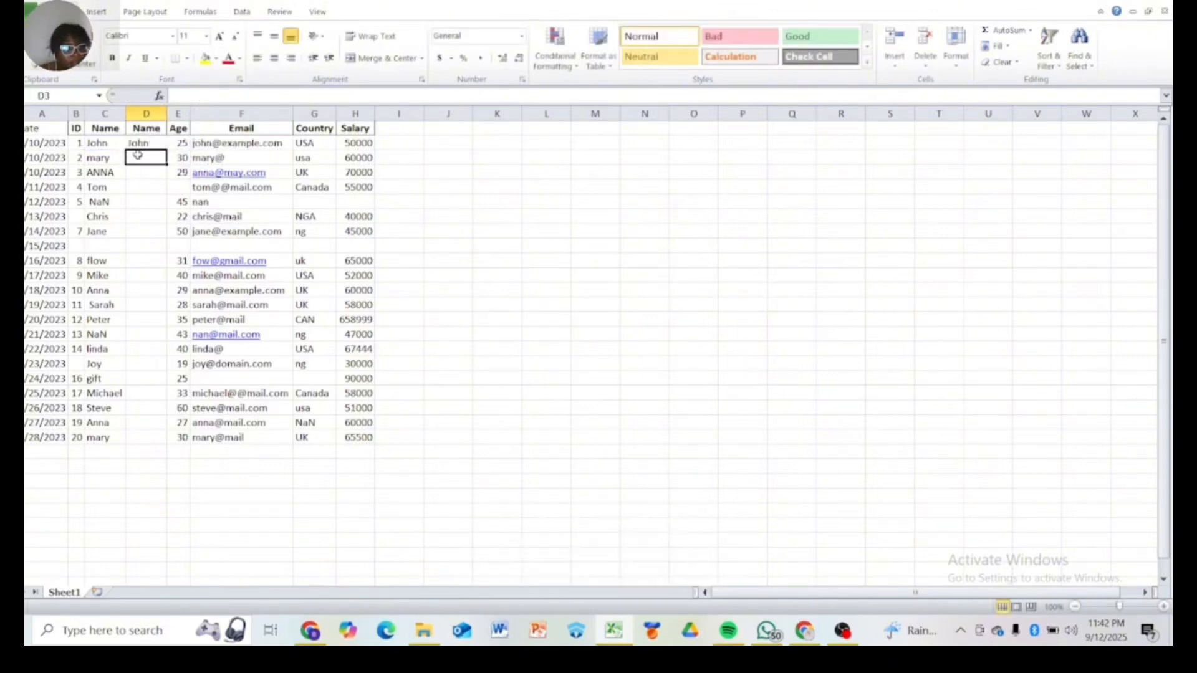
# Fill the D2 formula down to the last data row of the table
pyautogui.click(144, 142)
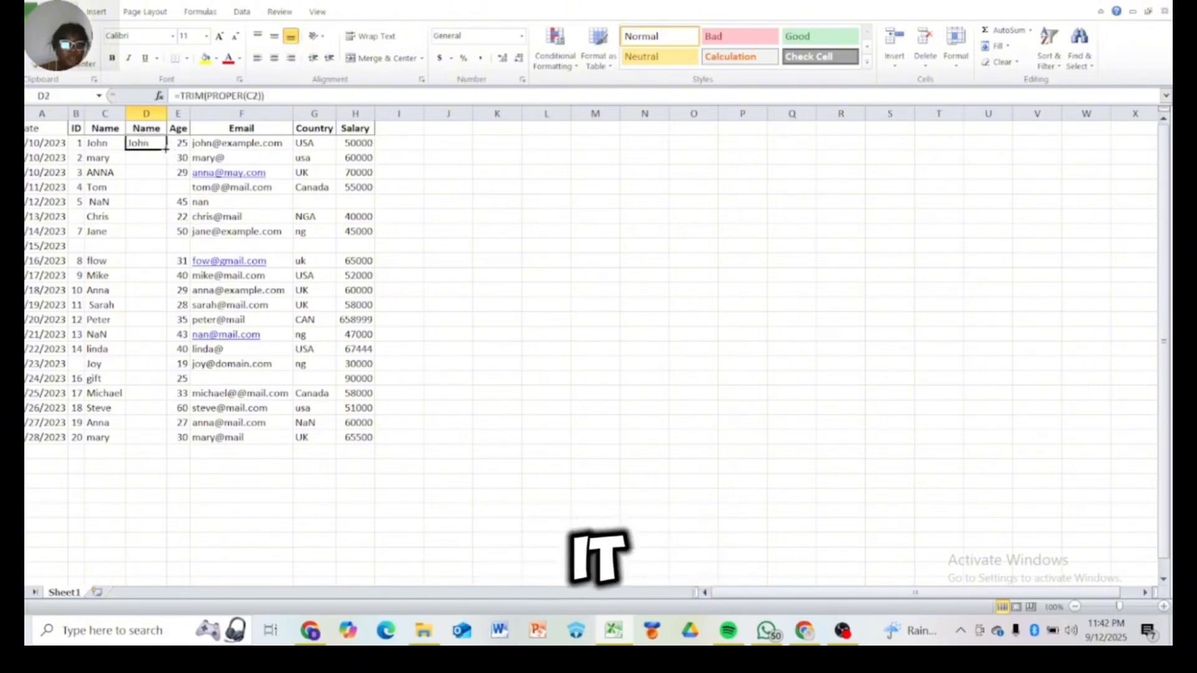
pyautogui.moveTo(166, 149); pyautogui.dragTo(178, 426)
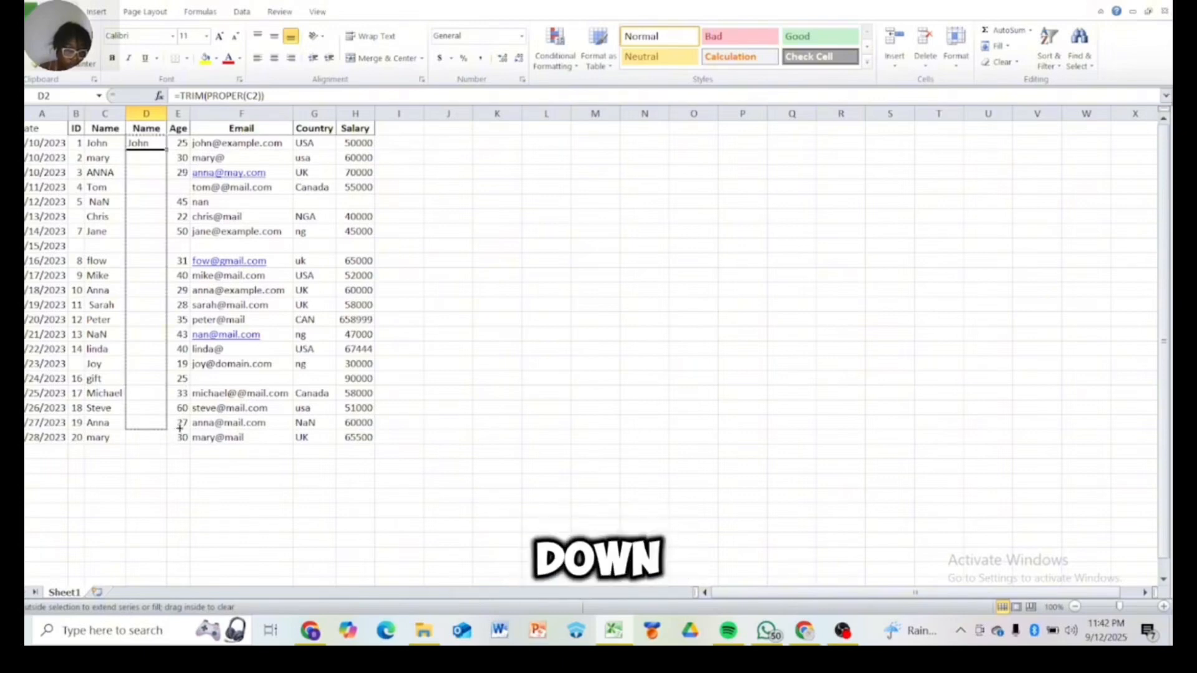
pyautogui.moveTo(181, 429); pyautogui.dragTo(185, 442)
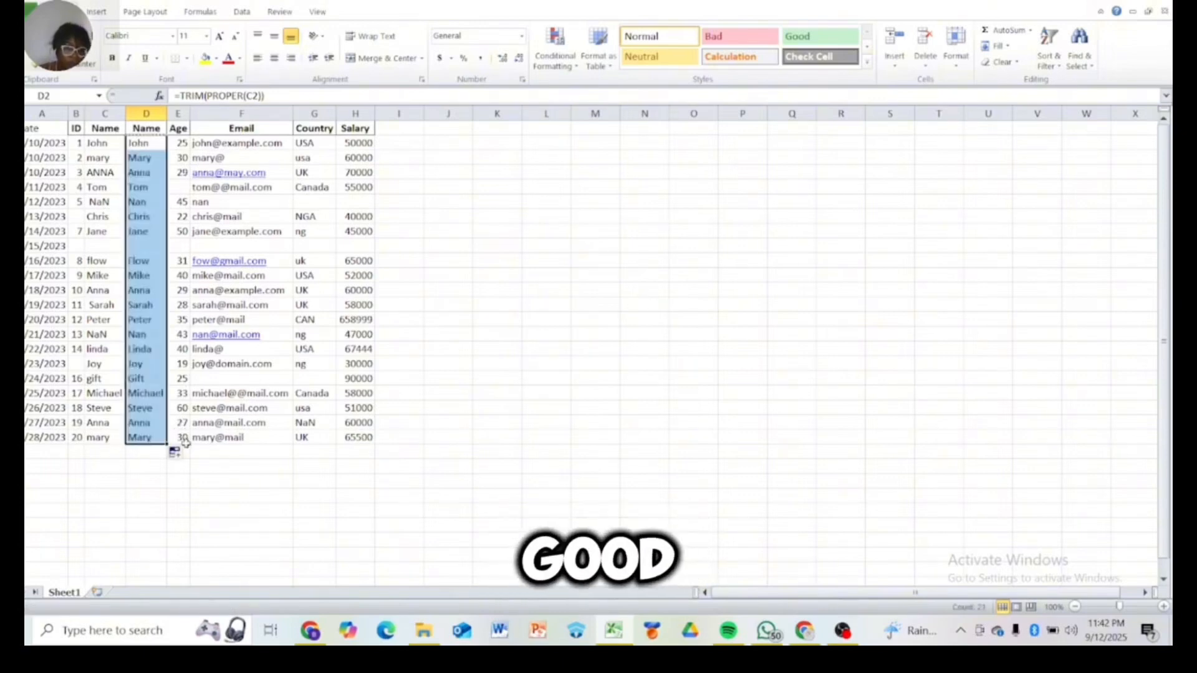
pyautogui.click(148, 450)
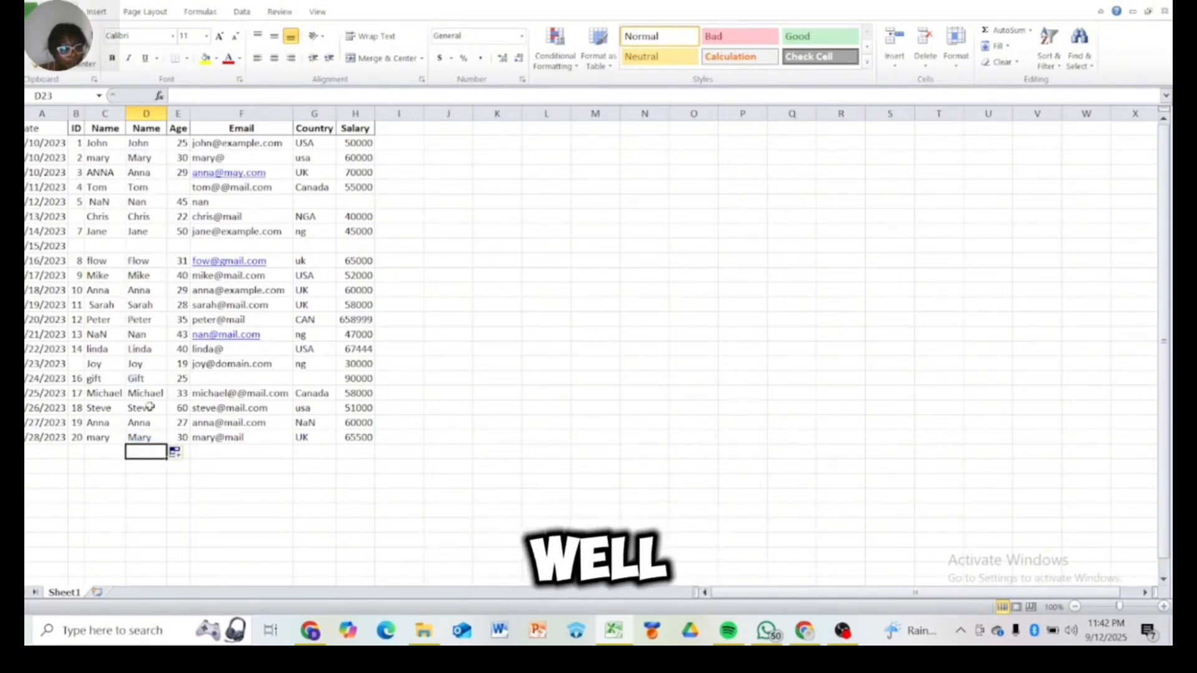
# Copy column D and paste it back onto itself as values only
pyautogui.click(147, 113)
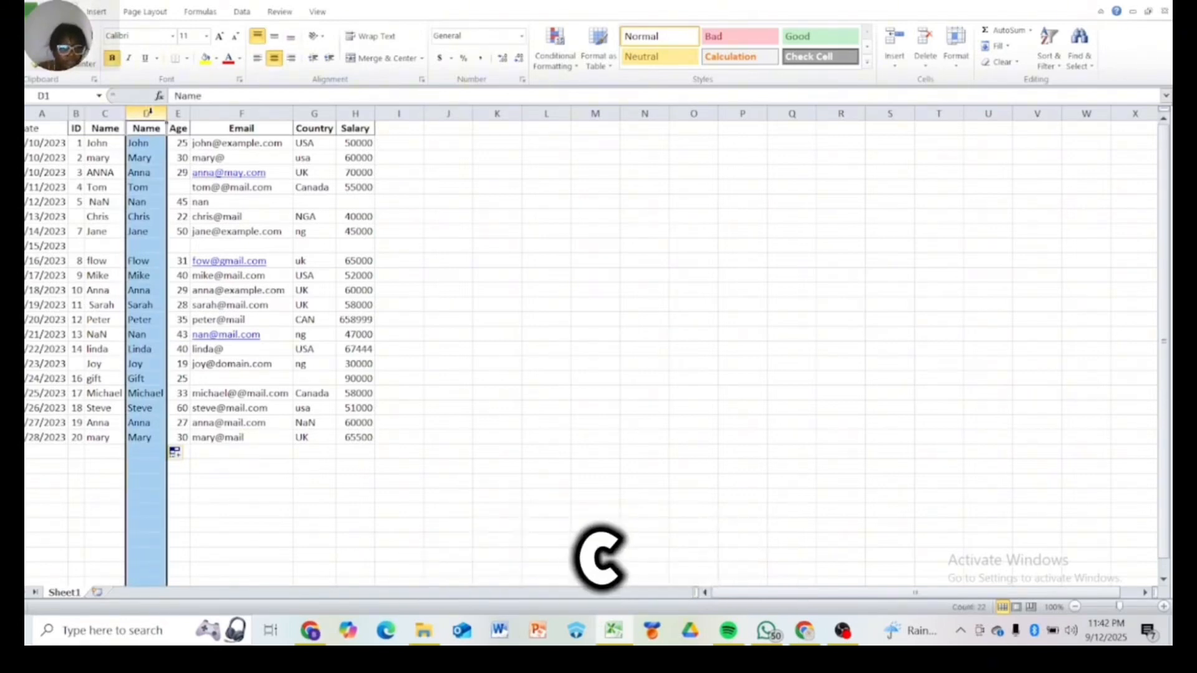
pyautogui.hotkey('ctrl', 'c')
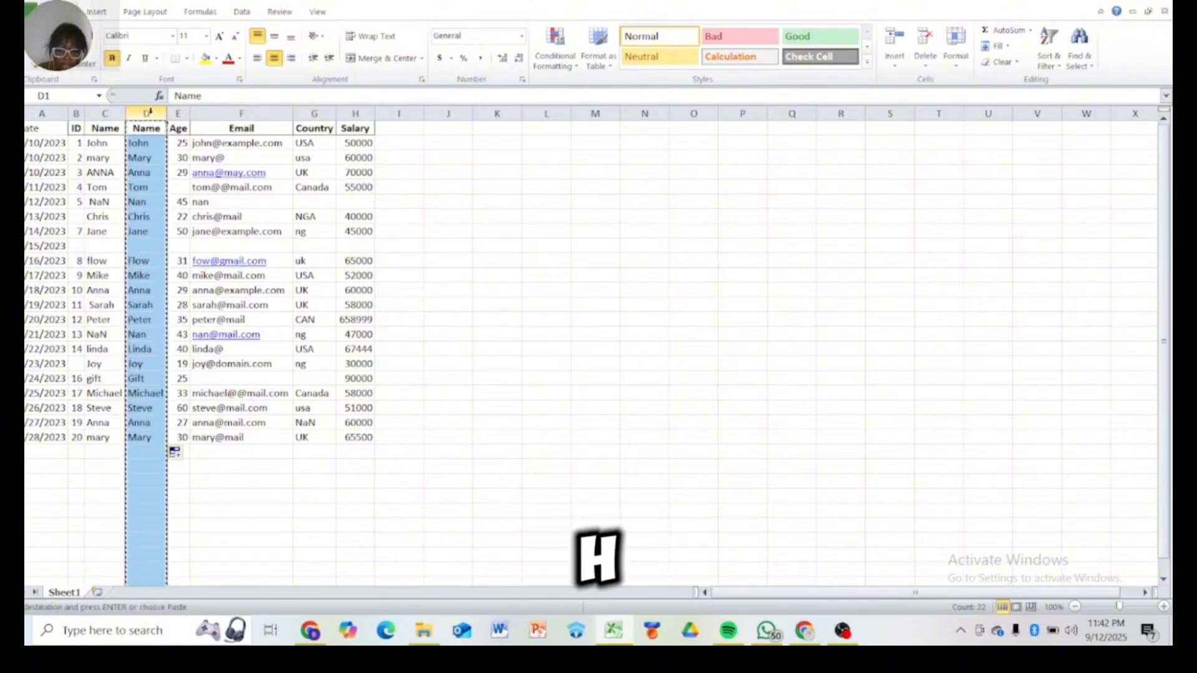
pyautogui.hotkey('alt', 'h')
pyautogui.press('v')
pyautogui.press('v')
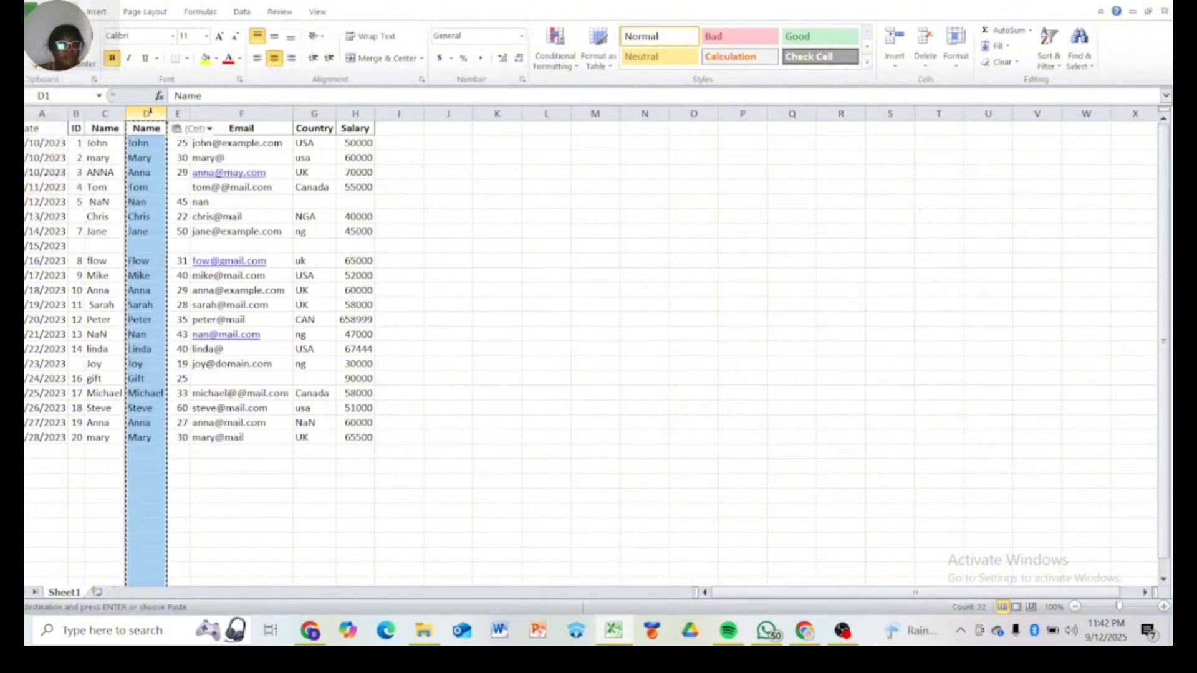
# Delete the original Name column C, keeping the cleaned Name column
pyautogui.click(97, 157)
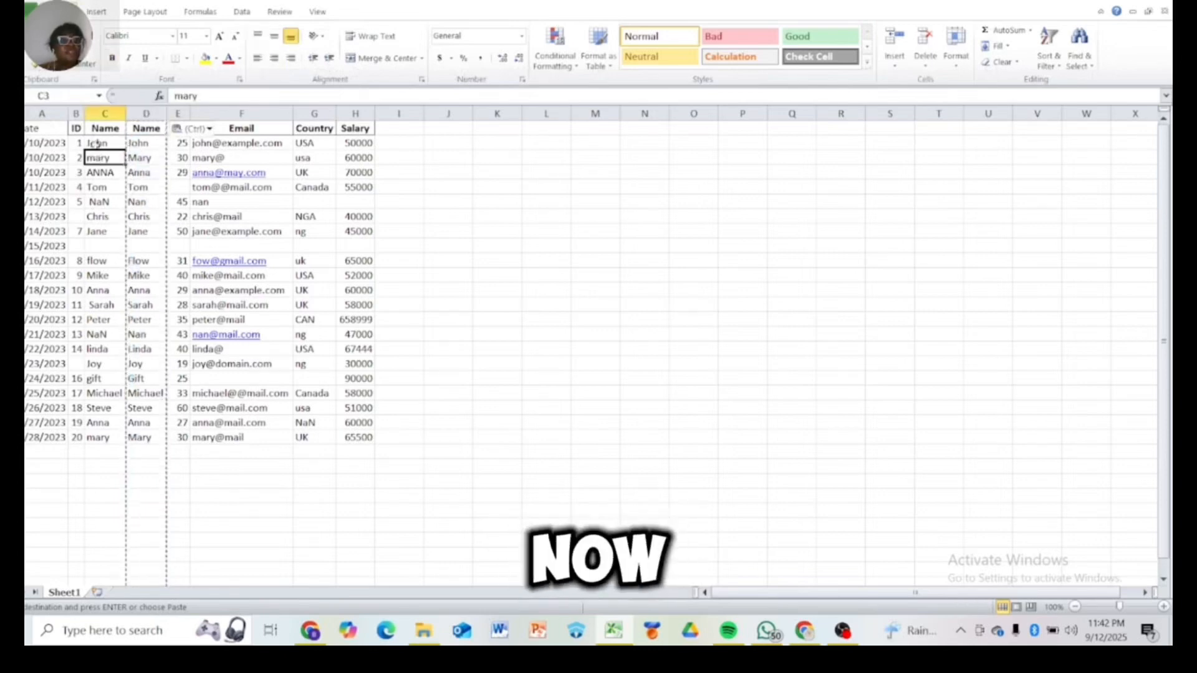
pyautogui.click(101, 112)
pyautogui.rightClick(101, 107)
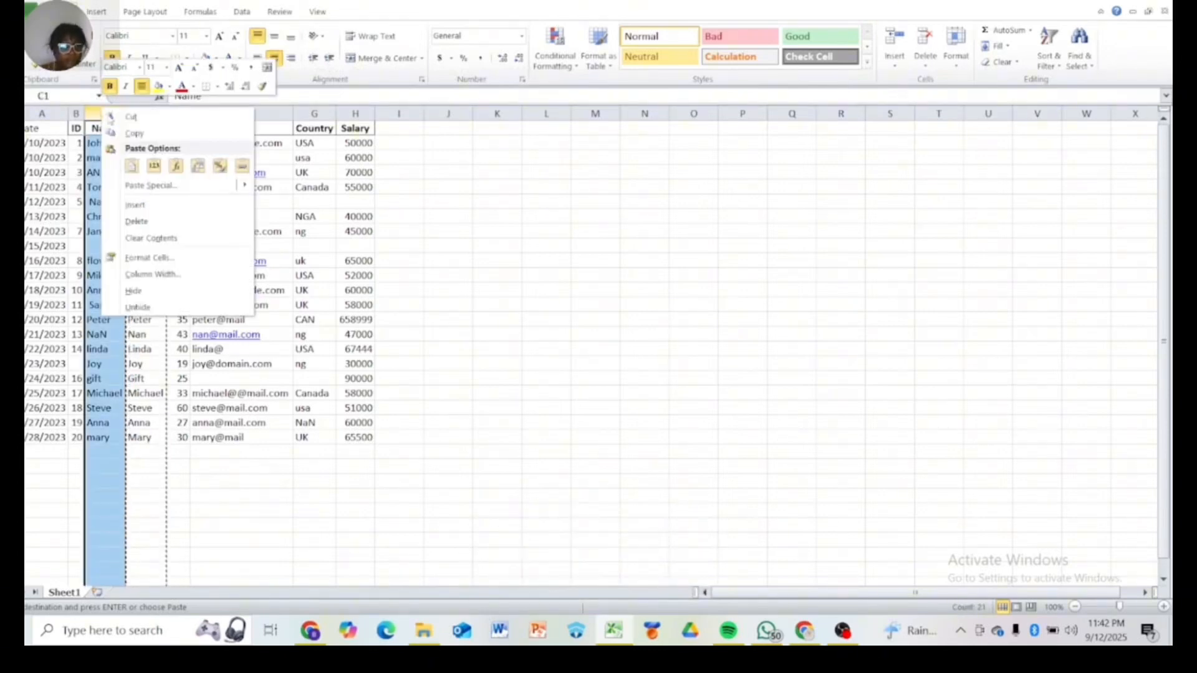
pyautogui.click(133, 220)
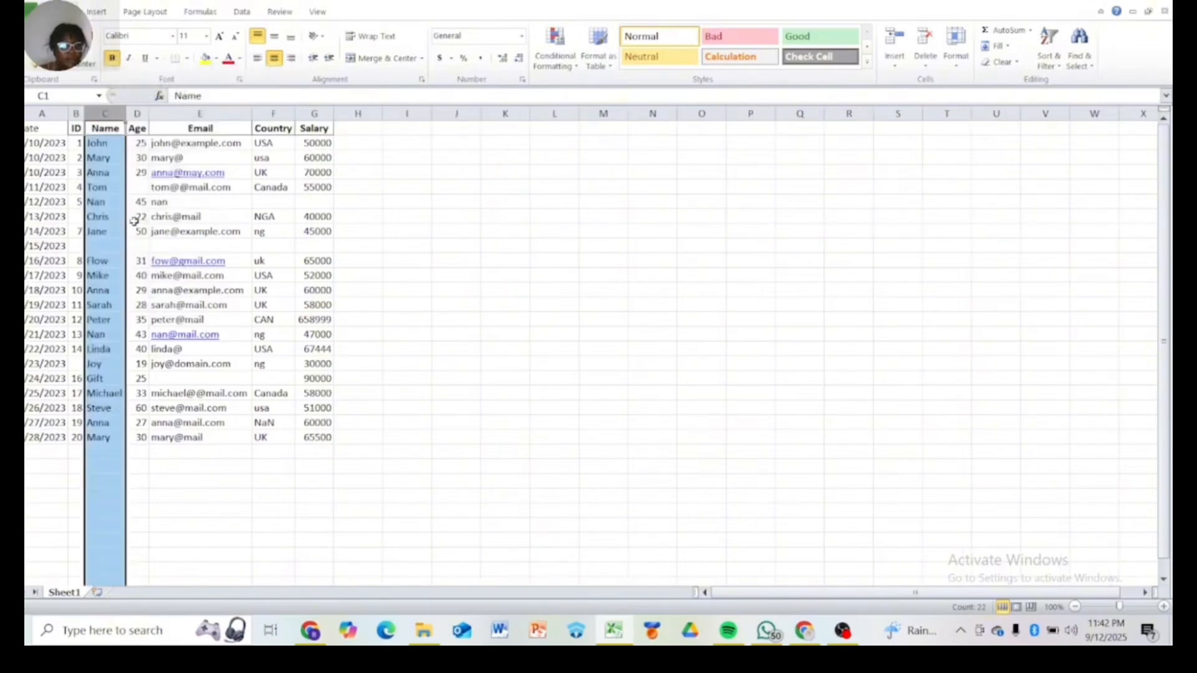
pyautogui.click(161, 456)
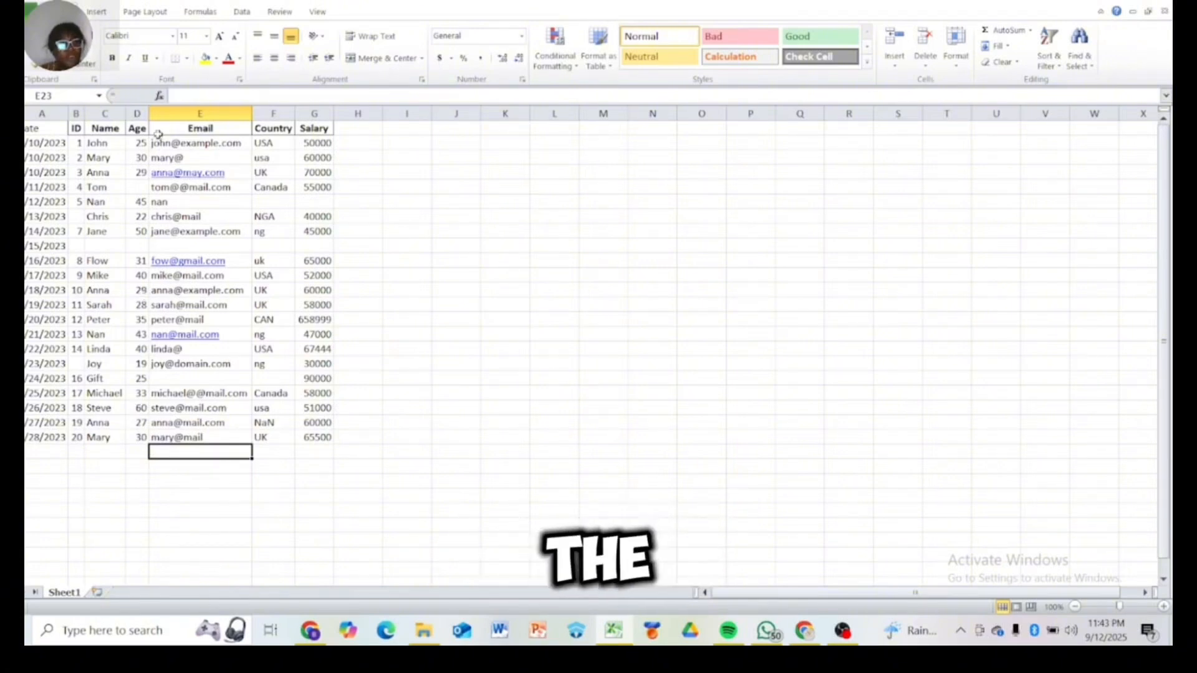
# Format the header row A1:G1 with a dark blue fill and white font colour
pyautogui.moveTo(47, 129); pyautogui.dragTo(74, 131)
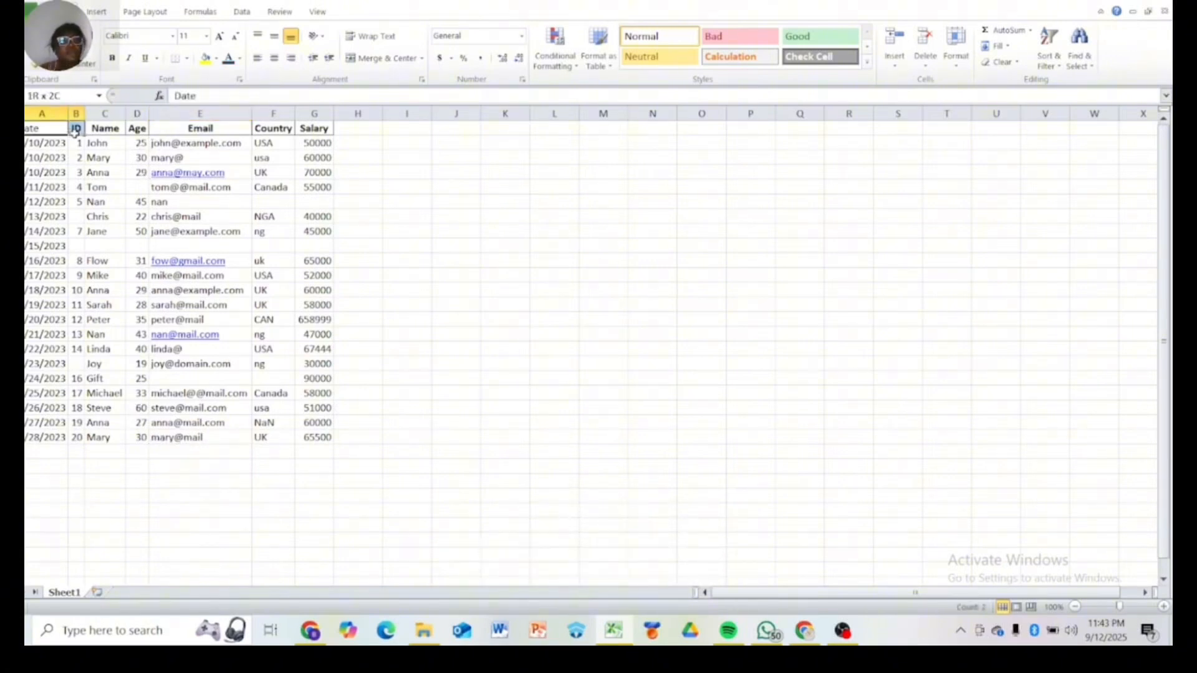
pyautogui.click(74, 187)
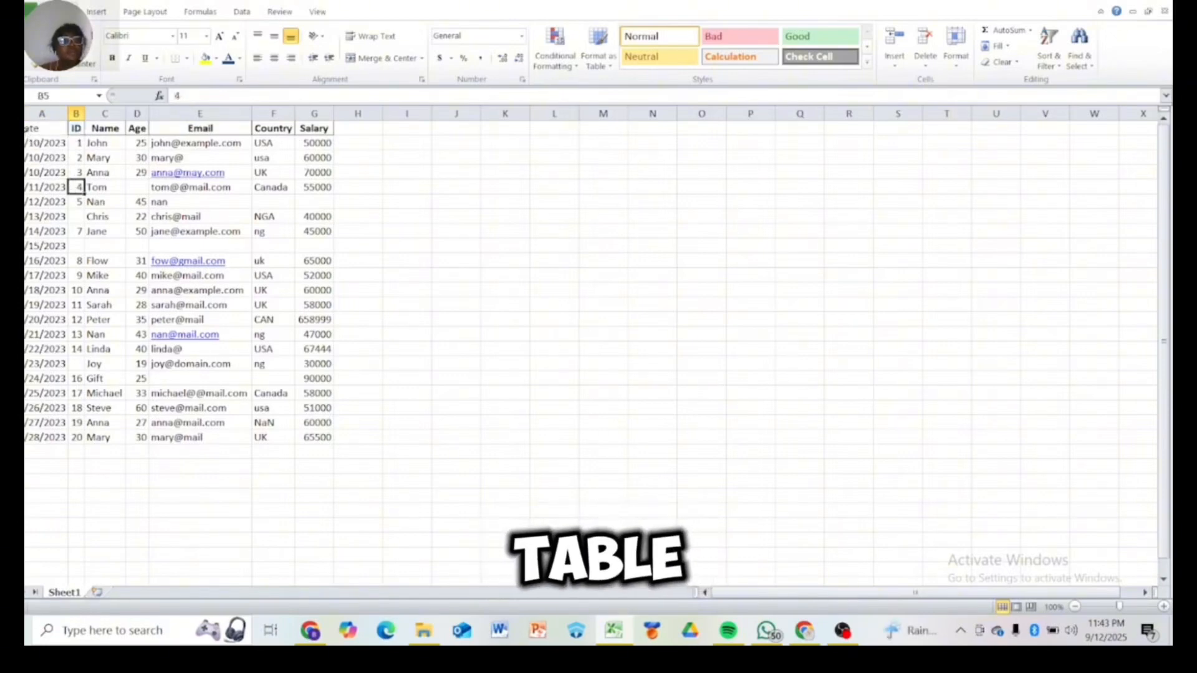
pyautogui.moveTo(47, 128); pyautogui.dragTo(305, 138)
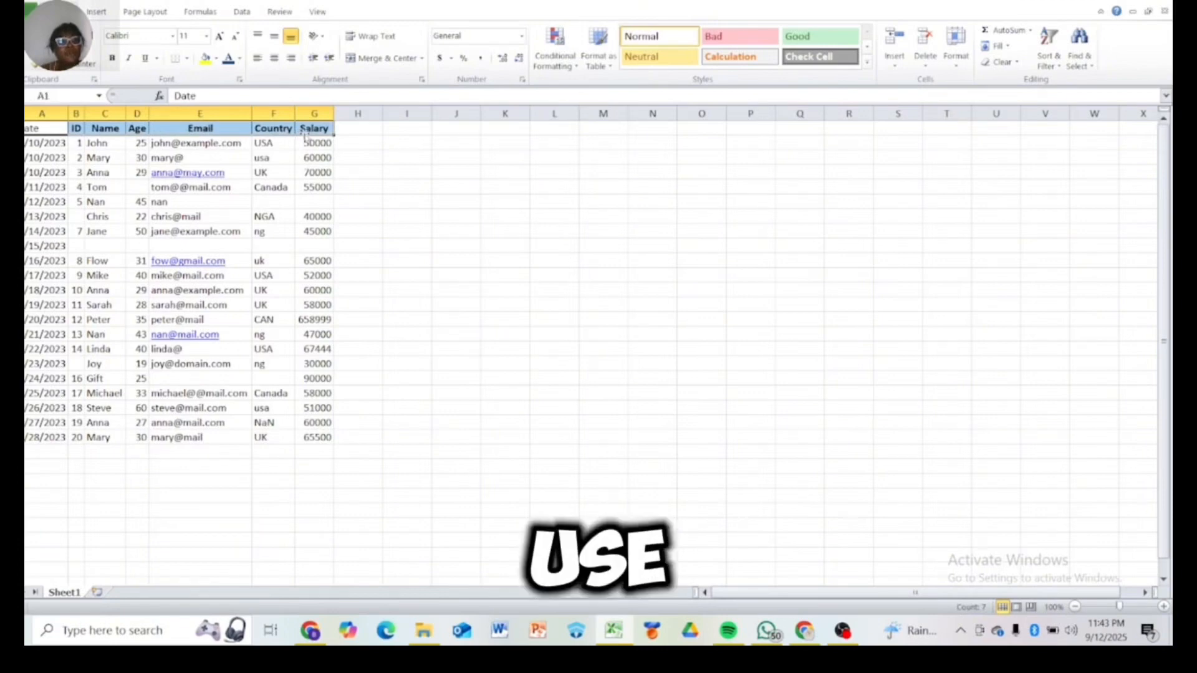
pyautogui.click(205, 58)
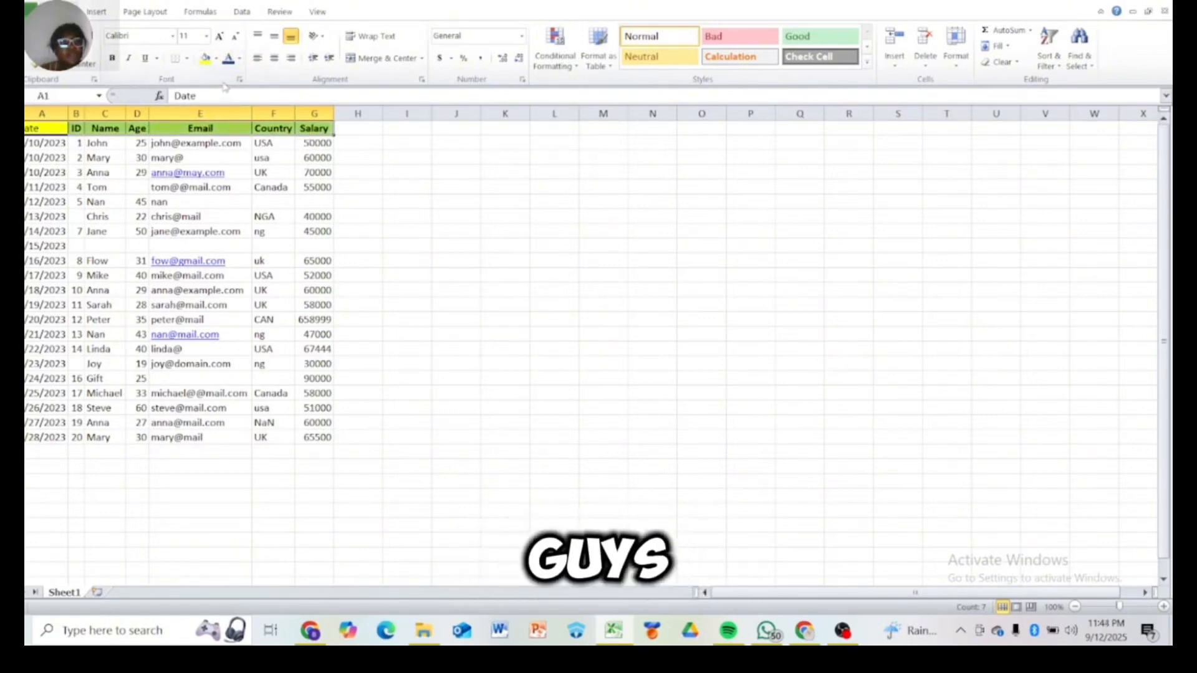
pyautogui.click(216, 58)
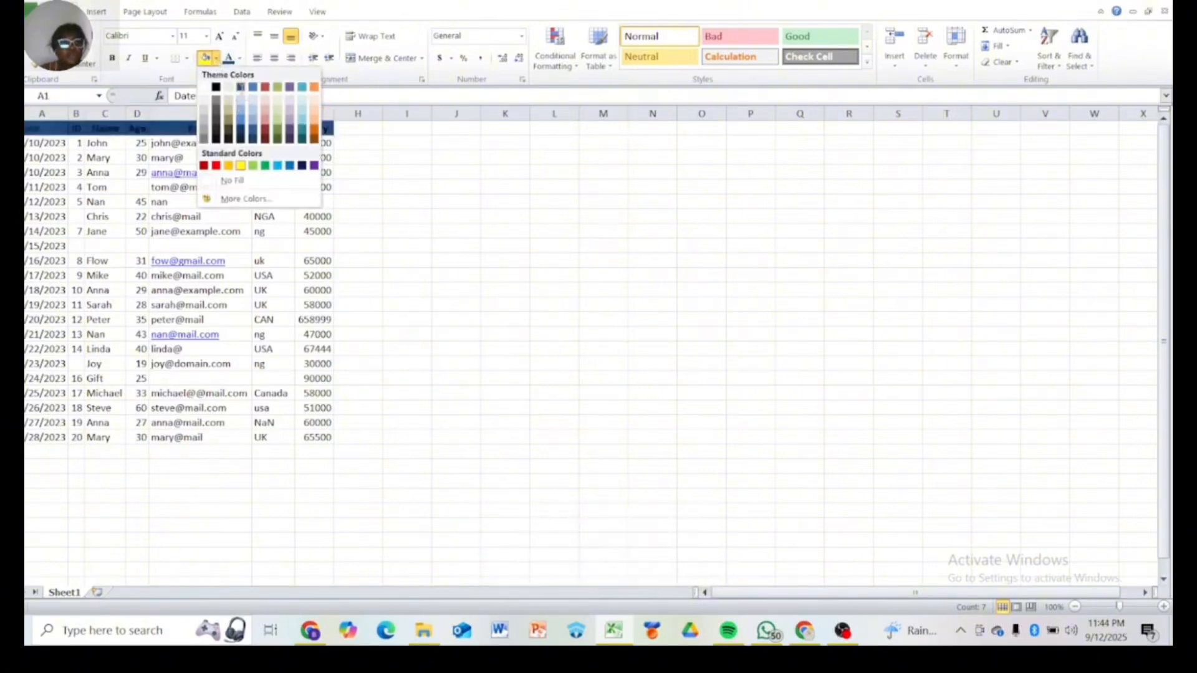
pyautogui.click(240, 87)
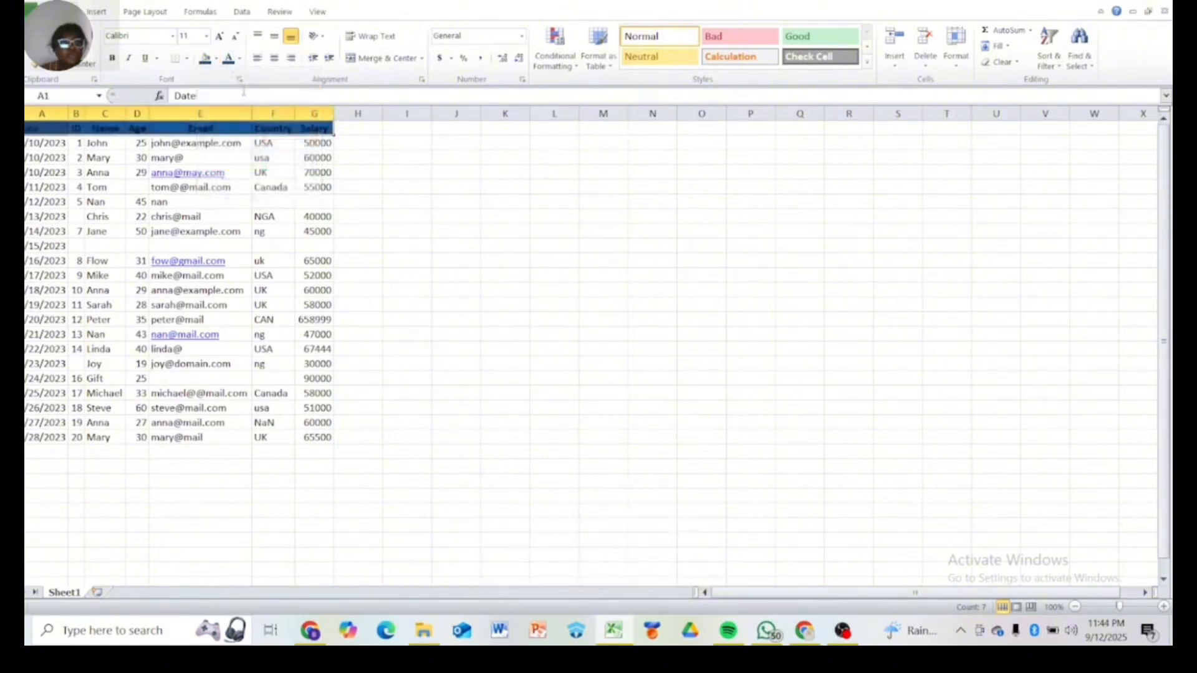
pyautogui.click(240, 59)
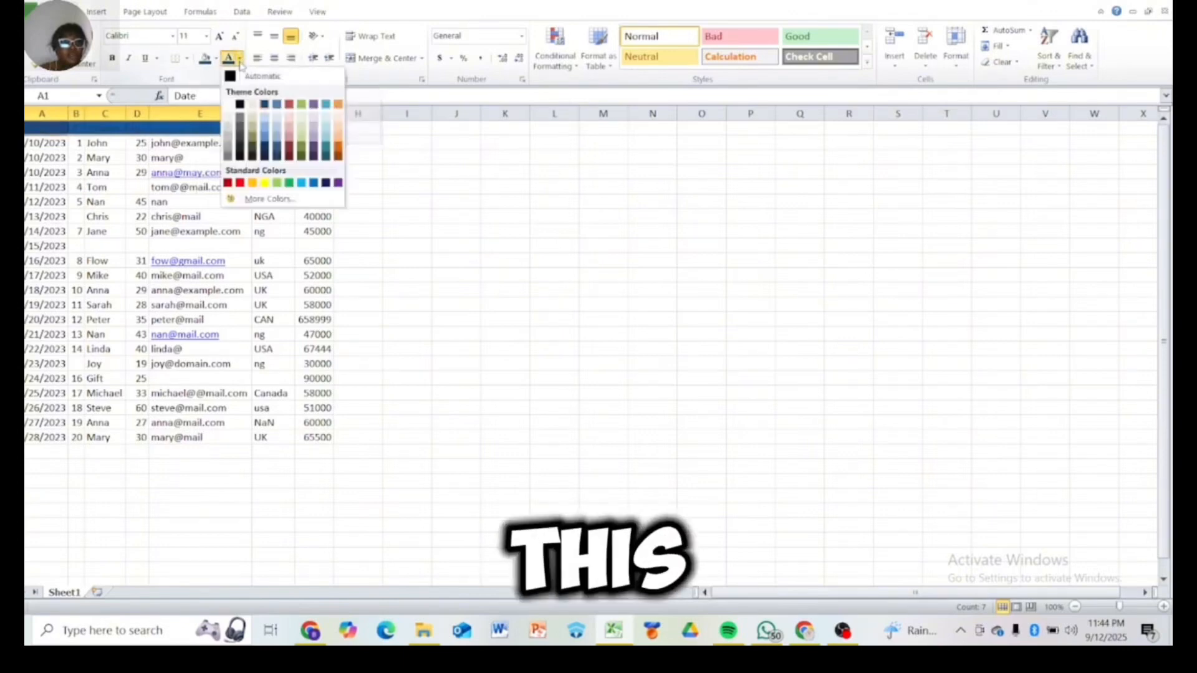
pyautogui.click(228, 105)
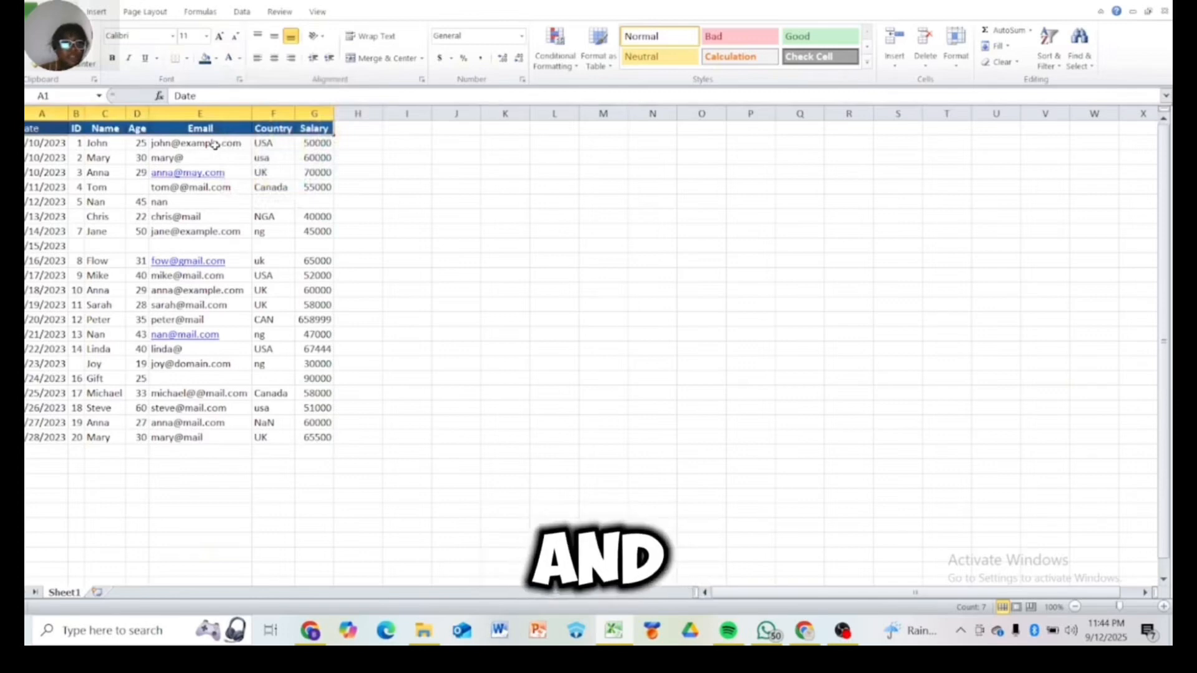
# Convert the data range $A$1:$G$22 into an Excel table with headers
pyautogui.click(36, 141)
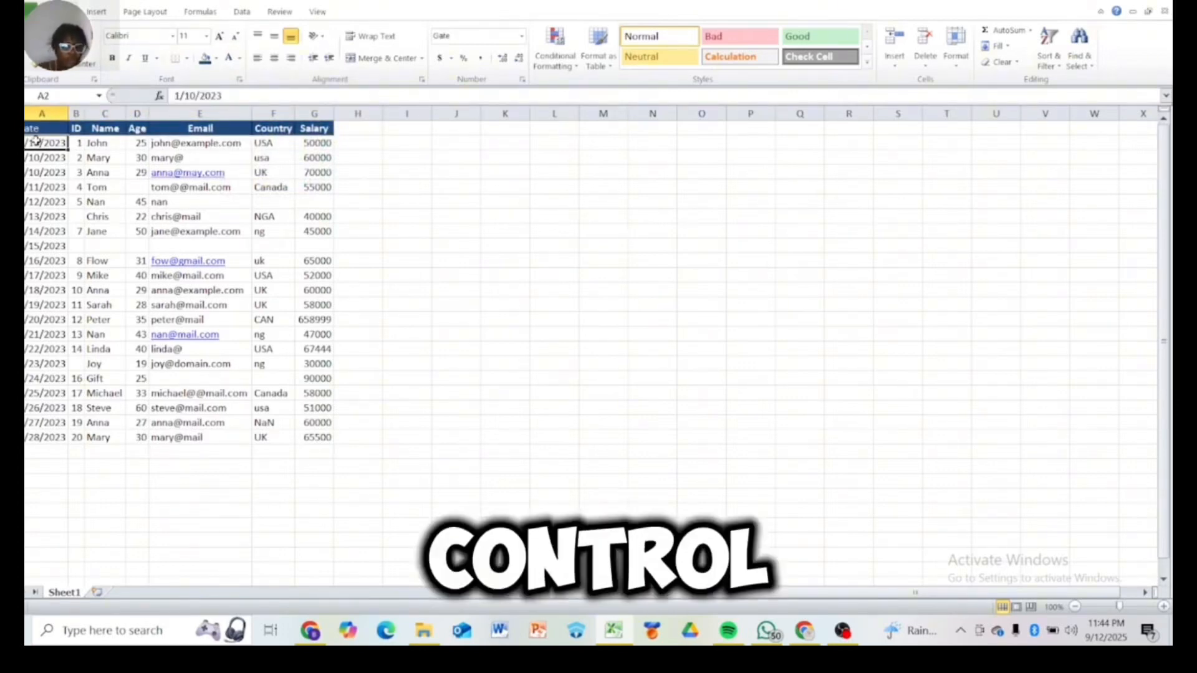
pyautogui.hotkey('ctrl', 't')
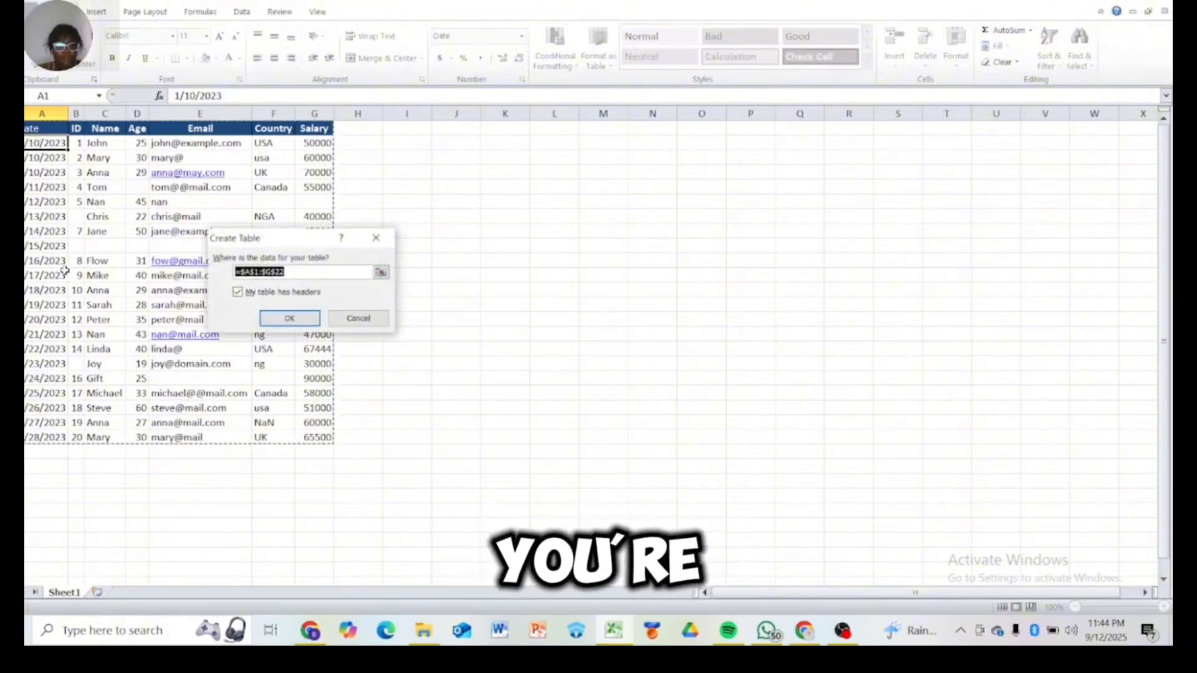
pyautogui.click(288, 320)
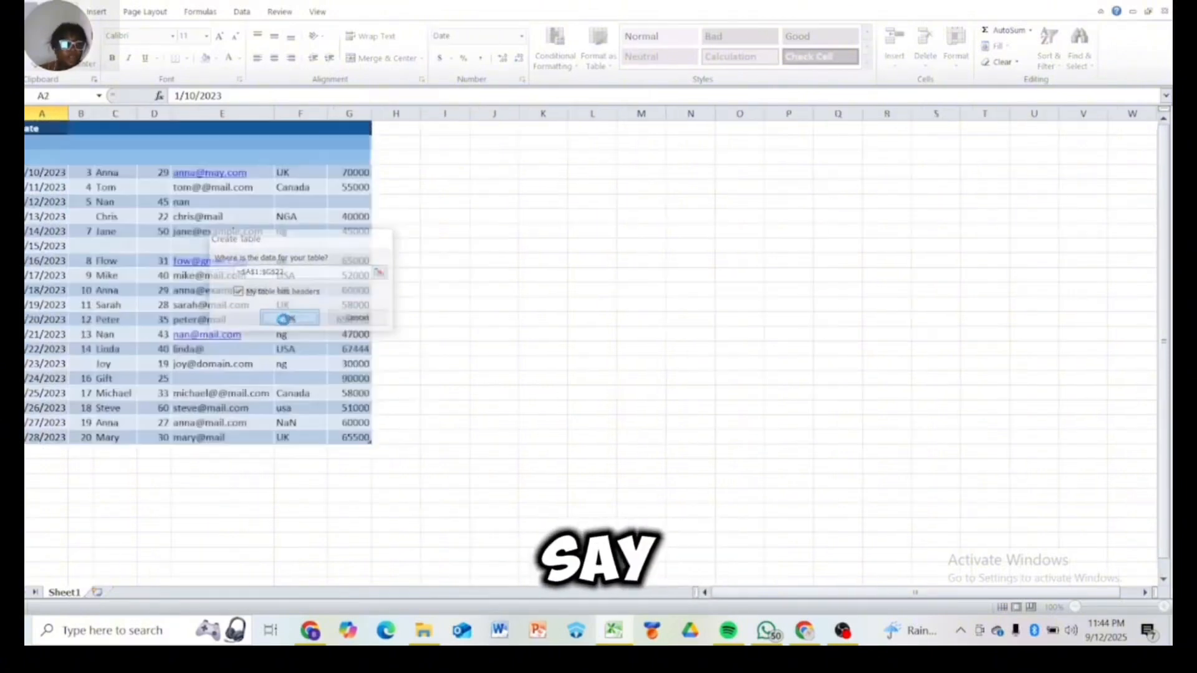
pyautogui.click(449, 382)
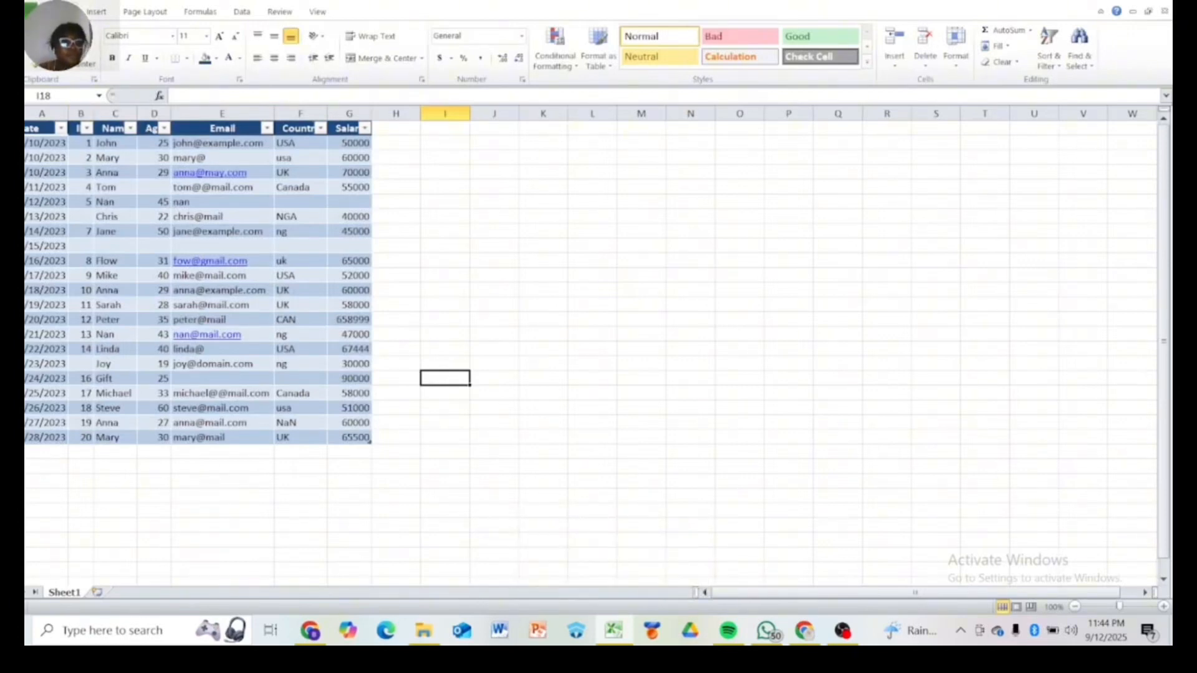
# Widen the ID and Name columns so their headers fit beside the filter arrows
pyautogui.moveTo(89, 110); pyautogui.dragTo(101, 111)
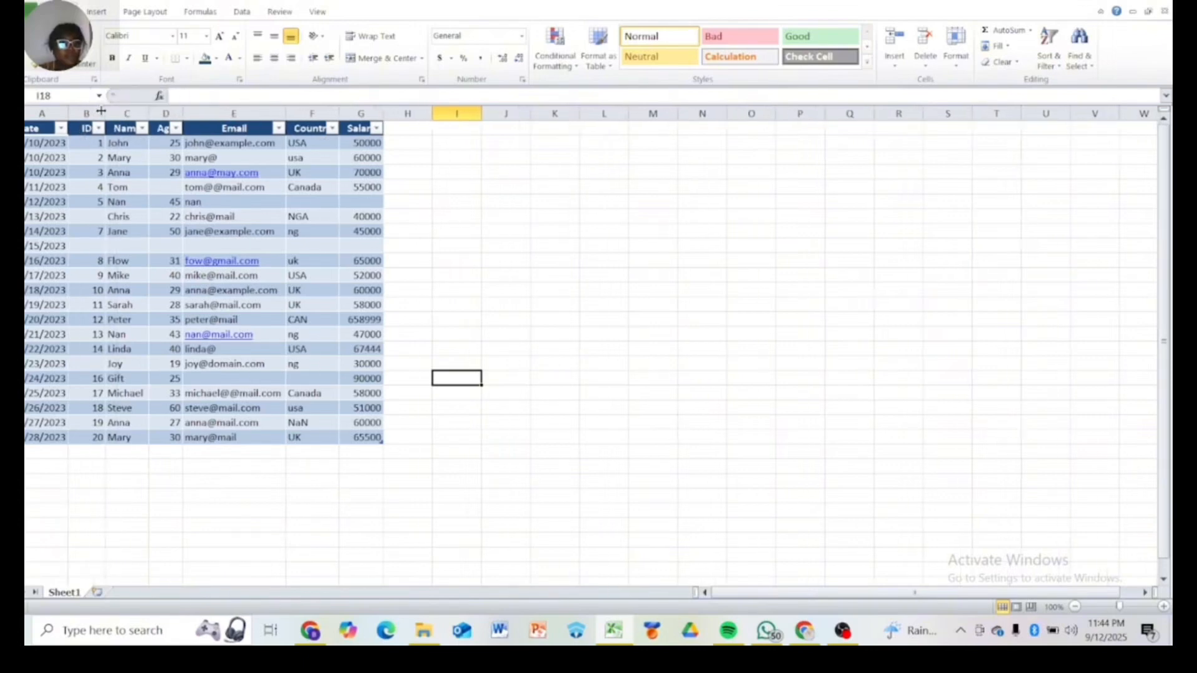
pyautogui.click(148, 113)
pyautogui.moveTo(147, 114); pyautogui.dragTo(156, 114)
pyautogui.click(28, 459)
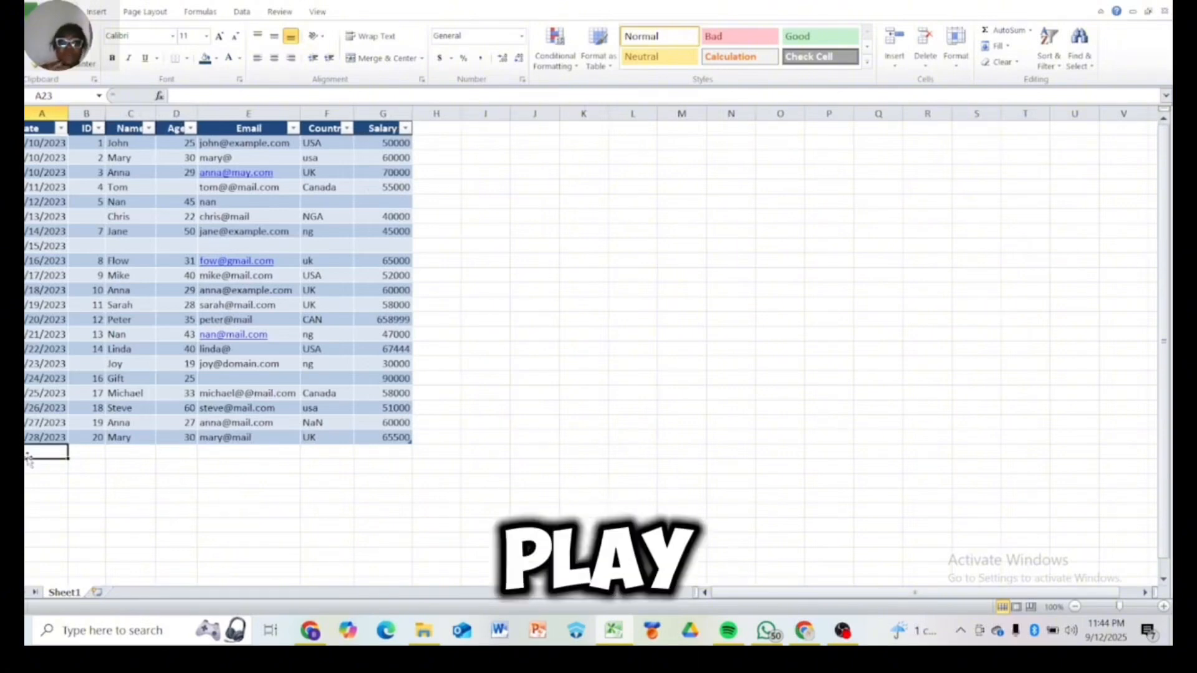